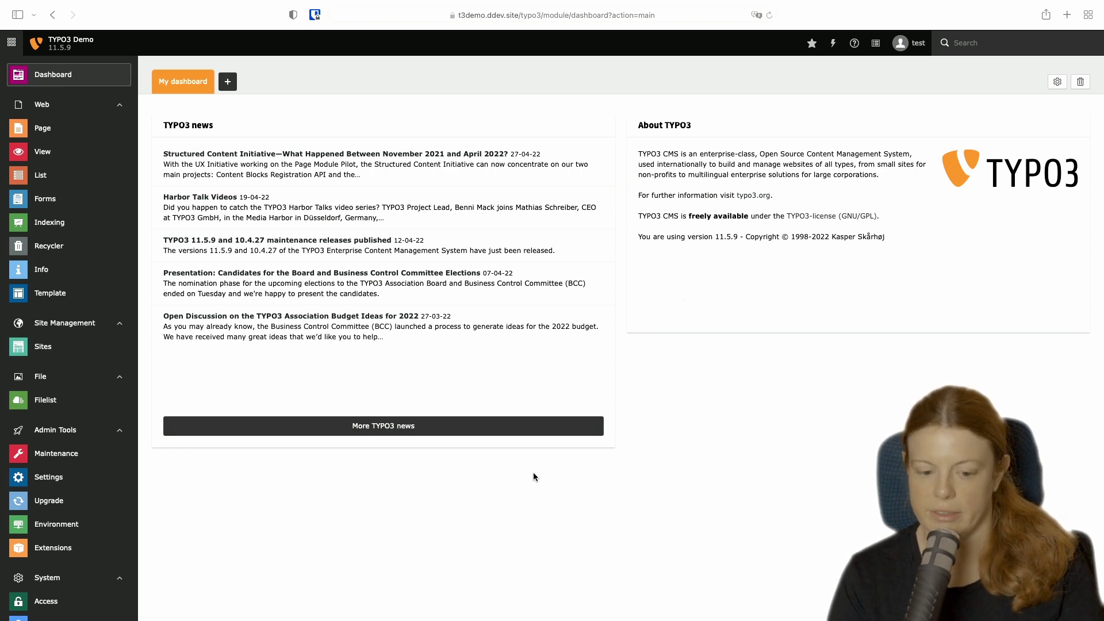
# Add the typo3/cms-workspaces package with 'ddev composer req typo3/cms-workspaces'
pyautogui.press('super+Tab')
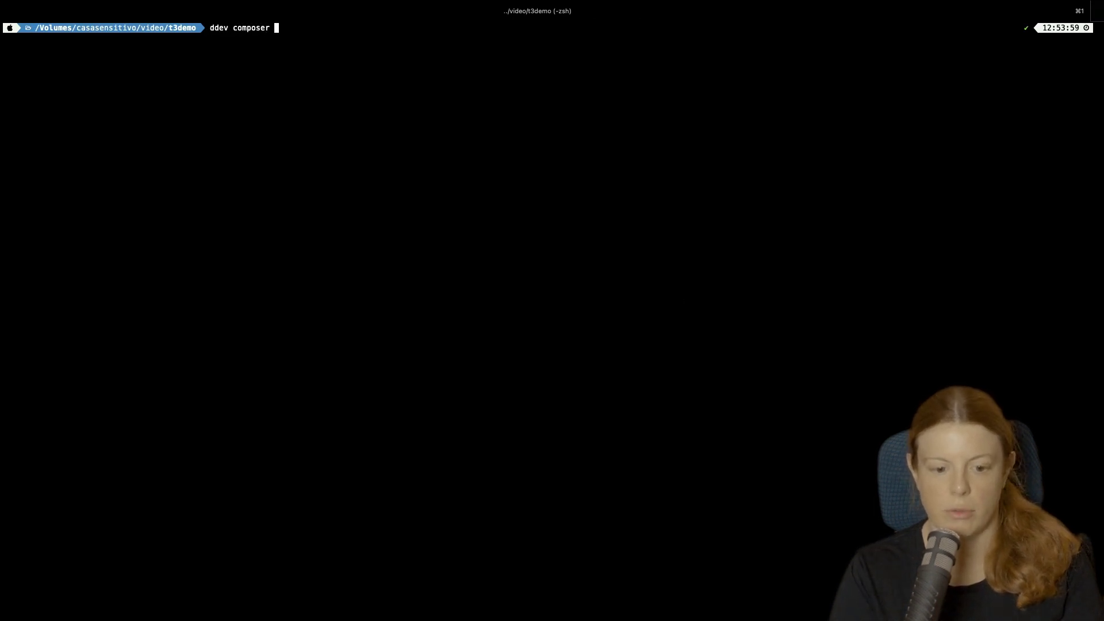
pyautogui.write('q typ')
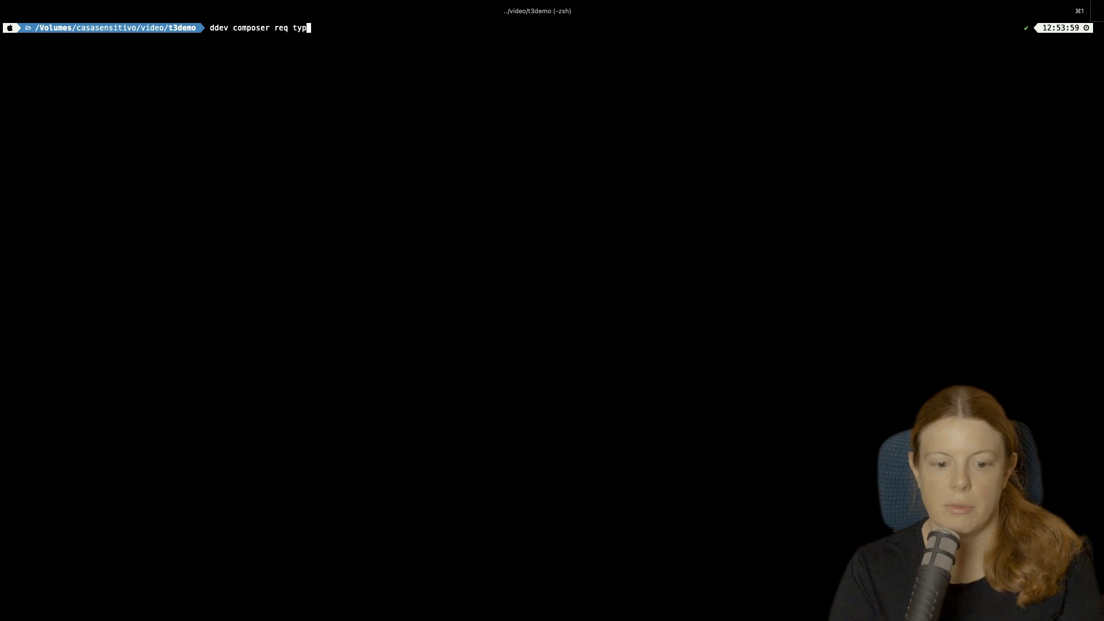
pyautogui.write('o3/cms-work')
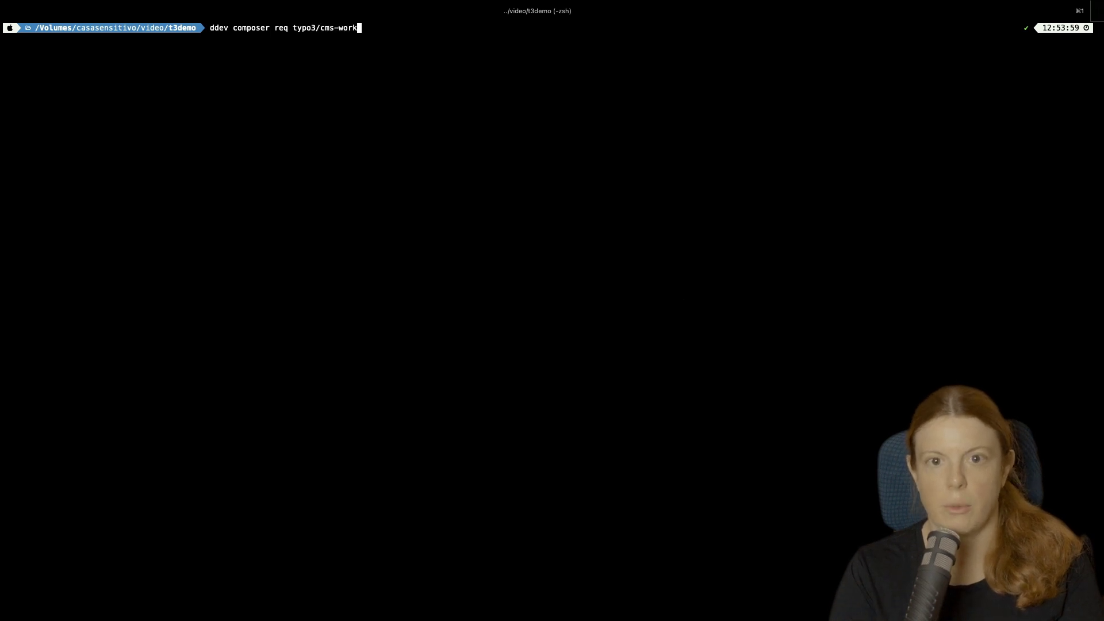
pyautogui.write('spaces')
pyautogui.press('Return')
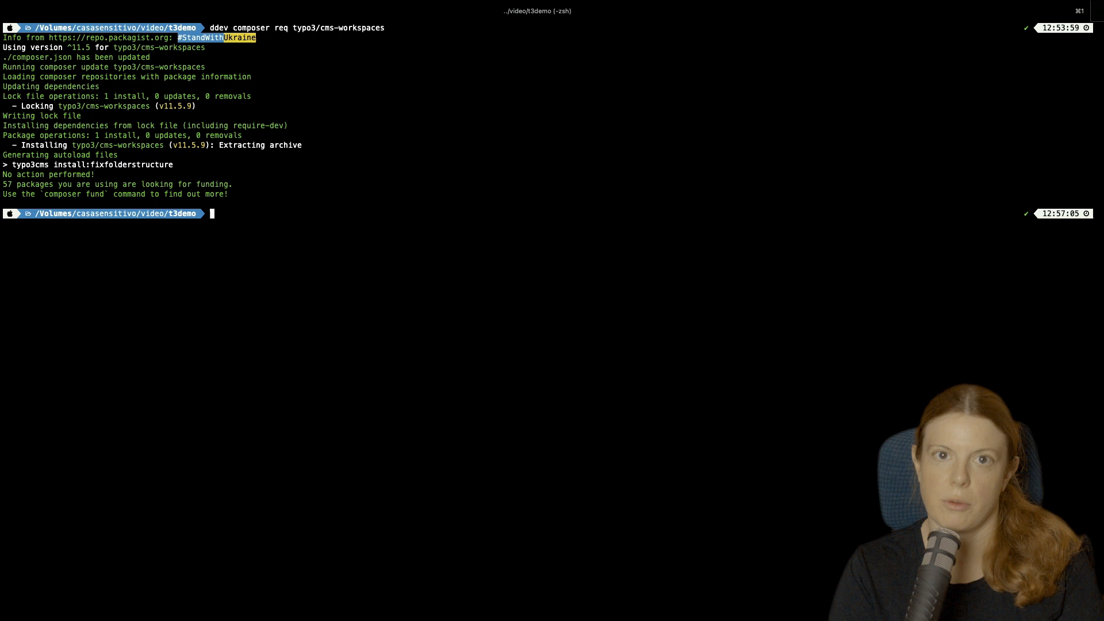
# Run 'ddev typo3 extension:setup' so the workspaces extension is set up
pyautogui.write('ddev ')
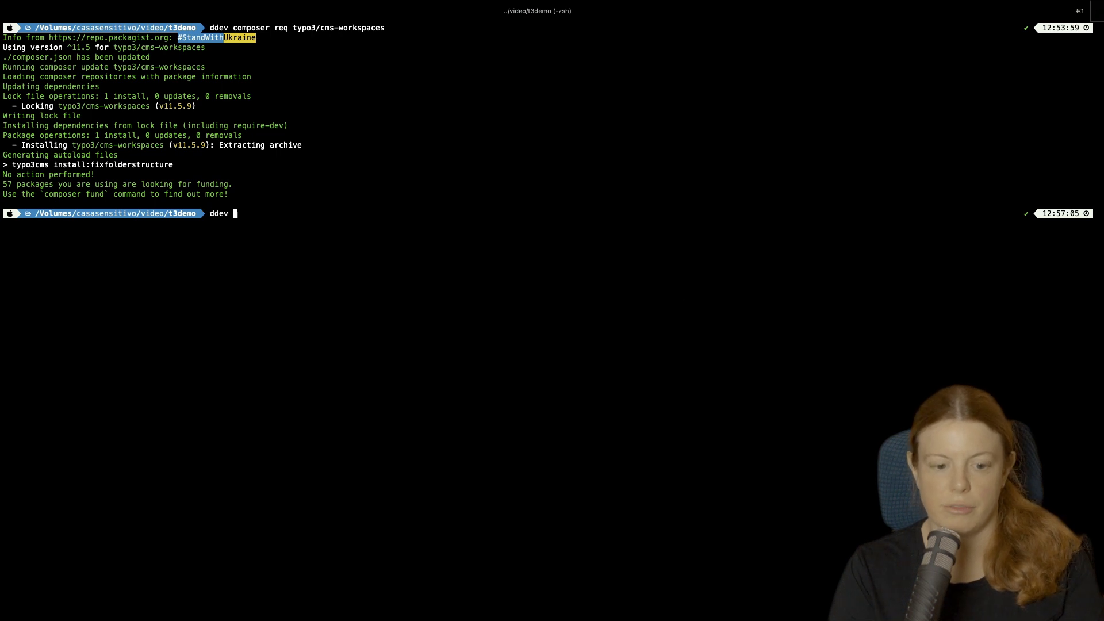
pyautogui.write('typo3 extens')
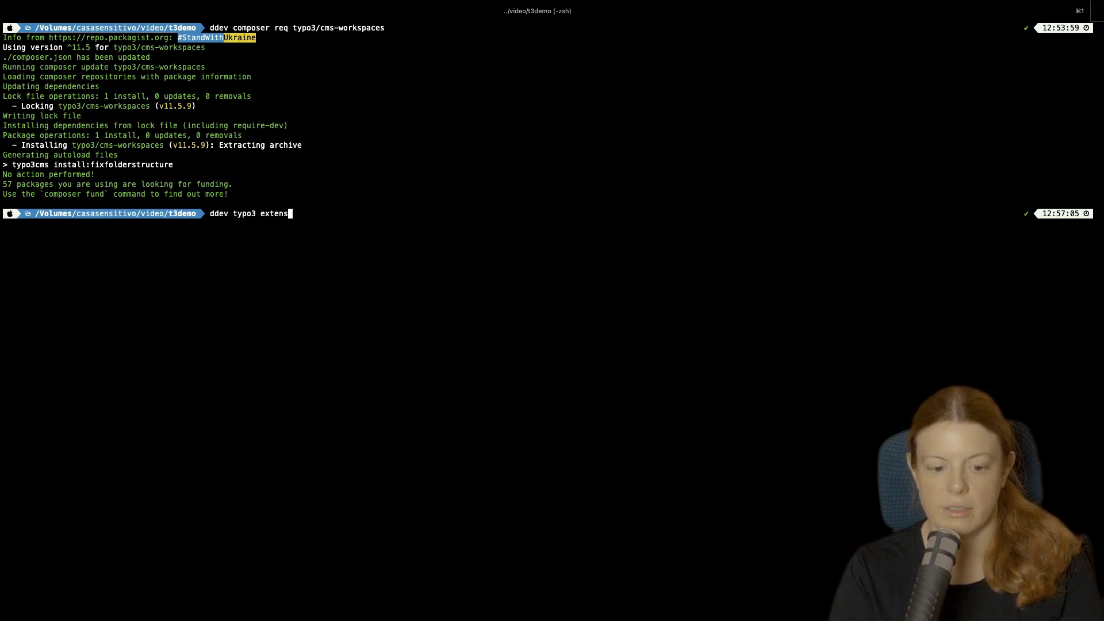
pyautogui.write('ion:setup')
pyautogui.press('Return')
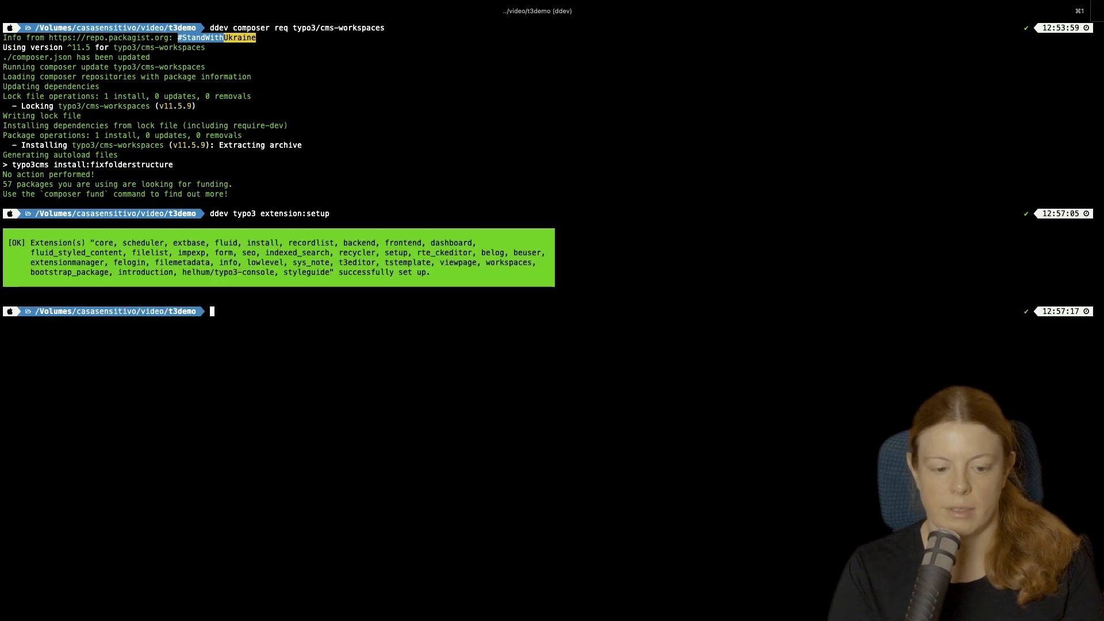
pyautogui.doubleClick(517, 264)
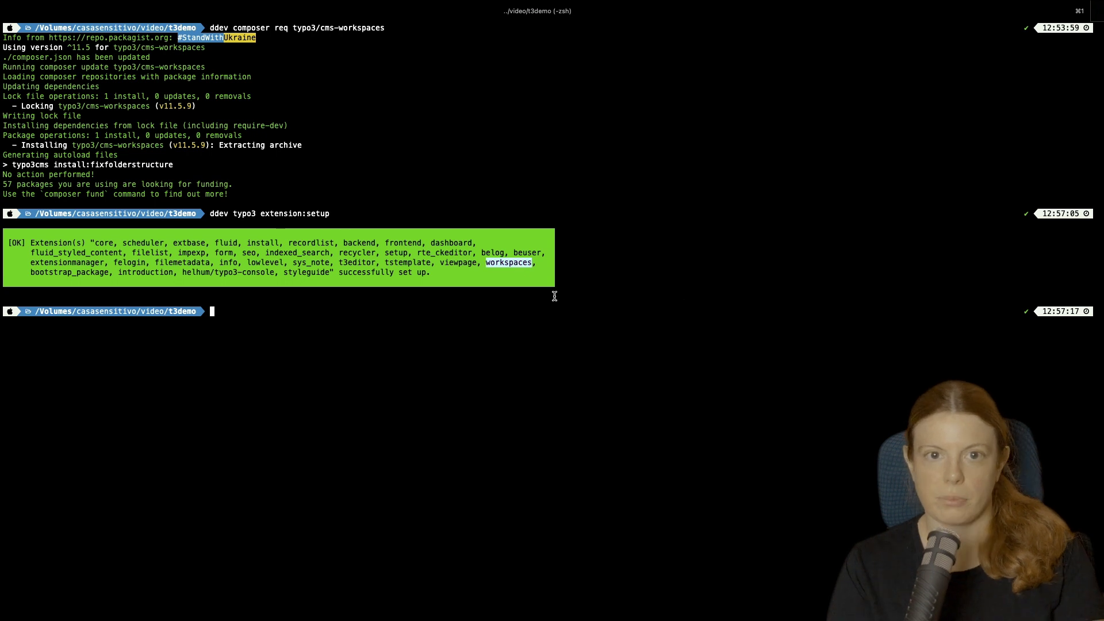
pyautogui.press('super+Tab')
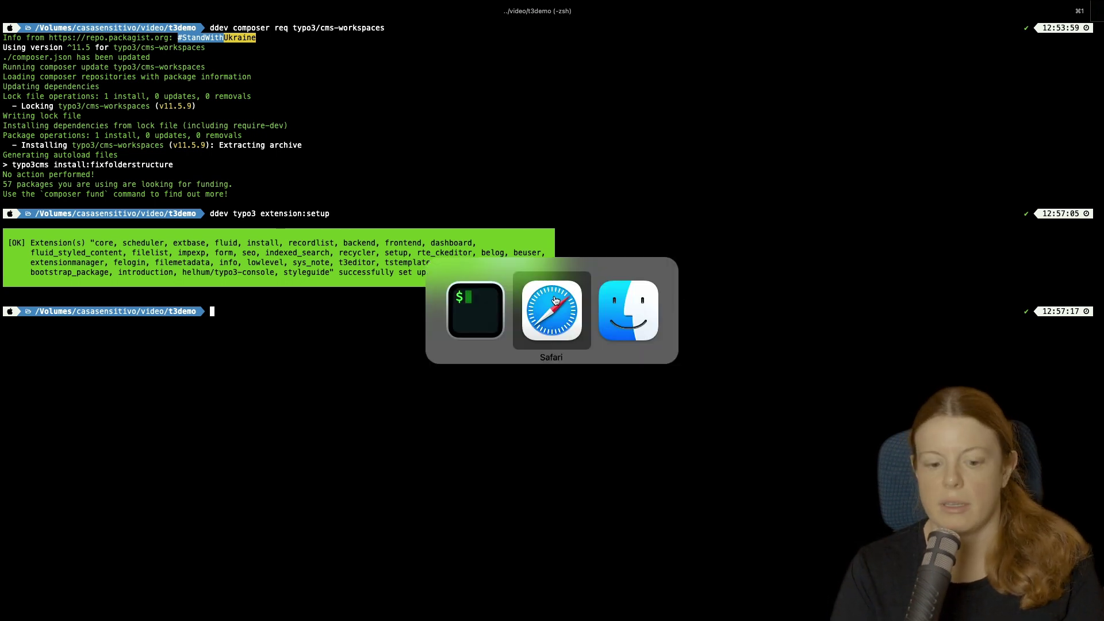
# Reload the backend and open the new Workspaces module, which shows no workspace yet
pyautogui.click(555, 300)
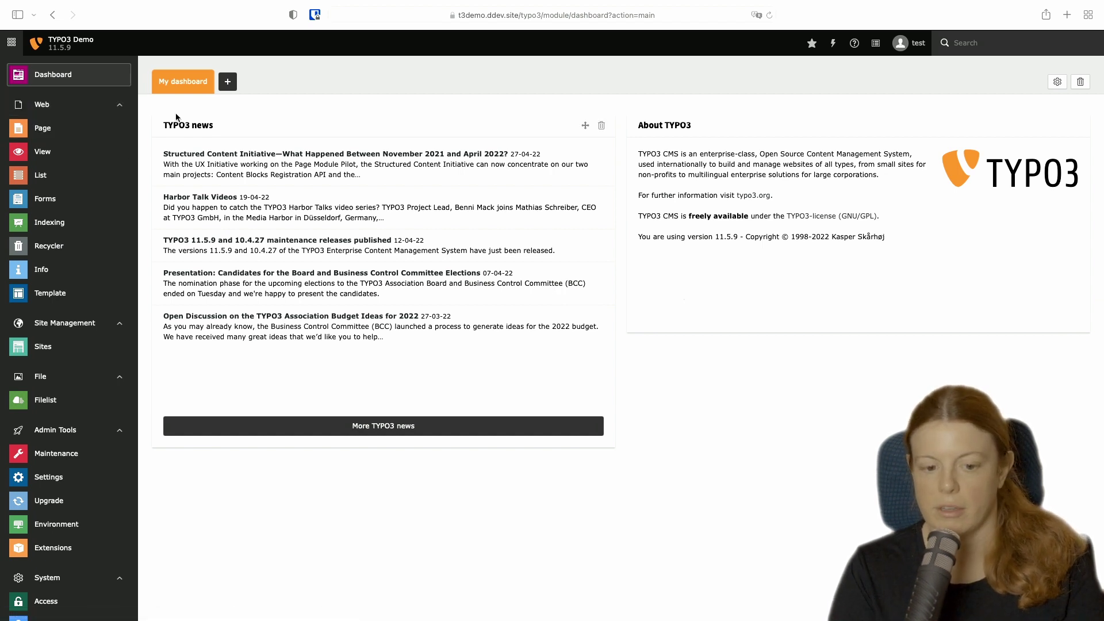
pyautogui.press('super+r')
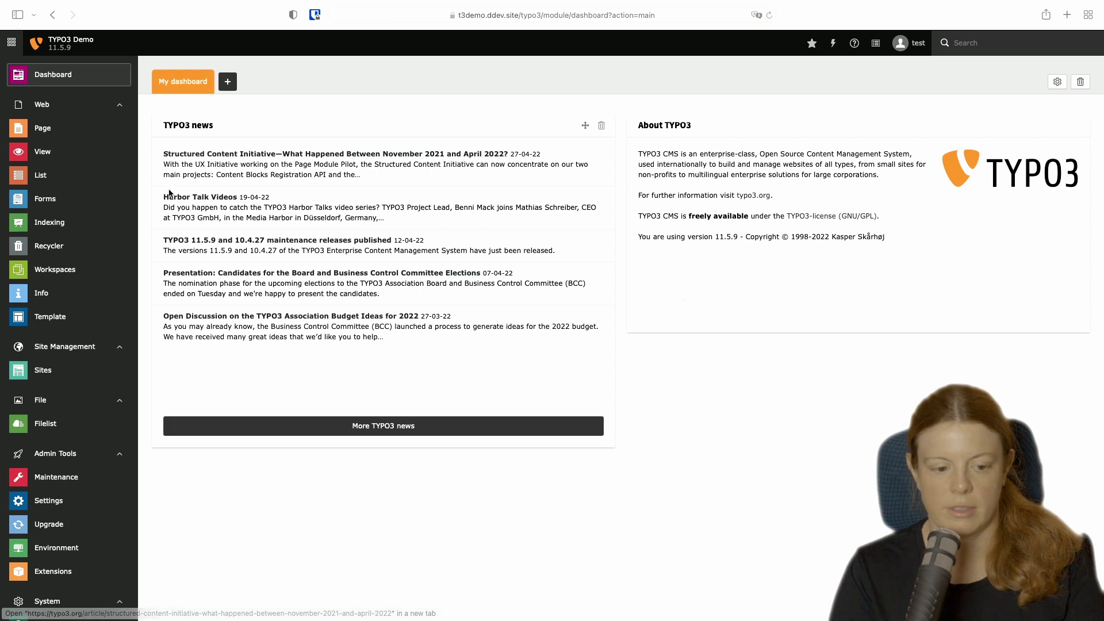
pyautogui.click(88, 275)
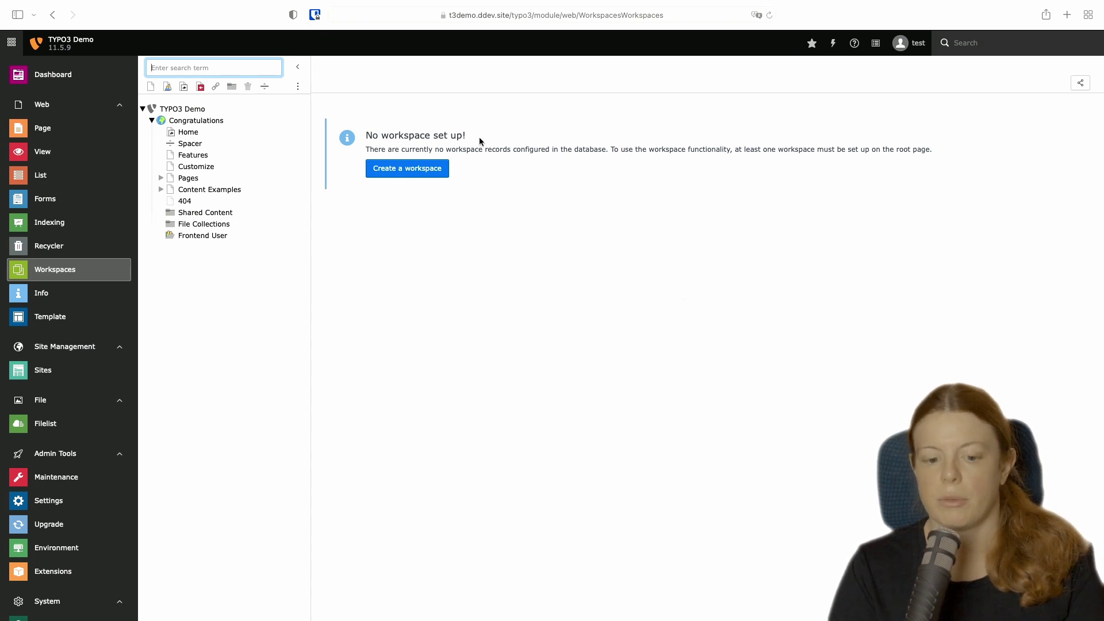
pyautogui.click(419, 170)
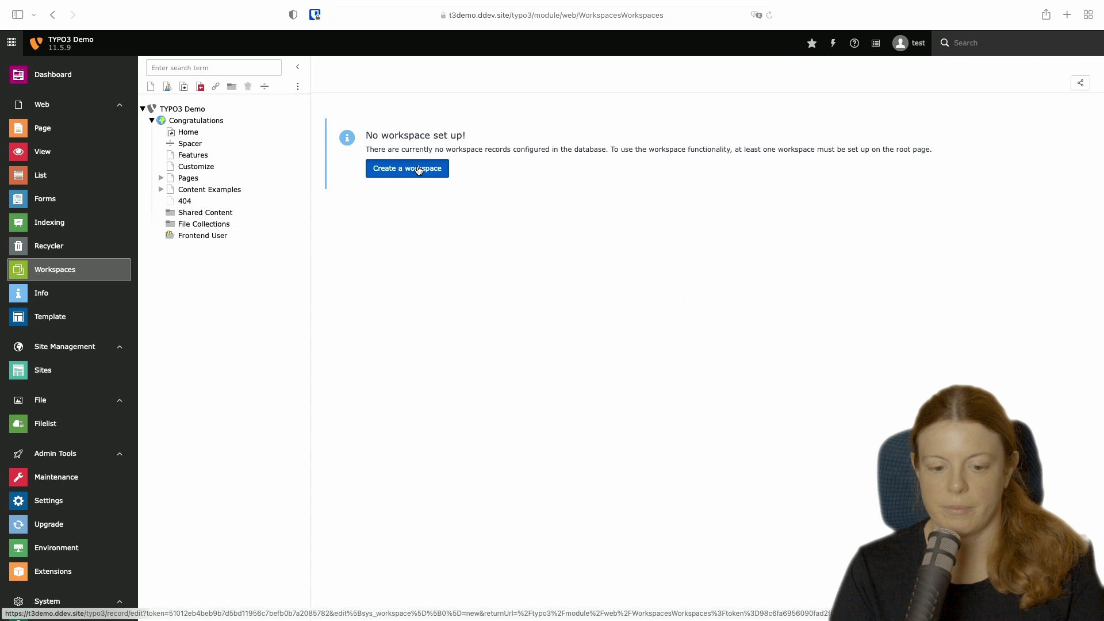
# Create a root-level workspace titled 'MySpace' and save it
pyautogui.click(409, 193)
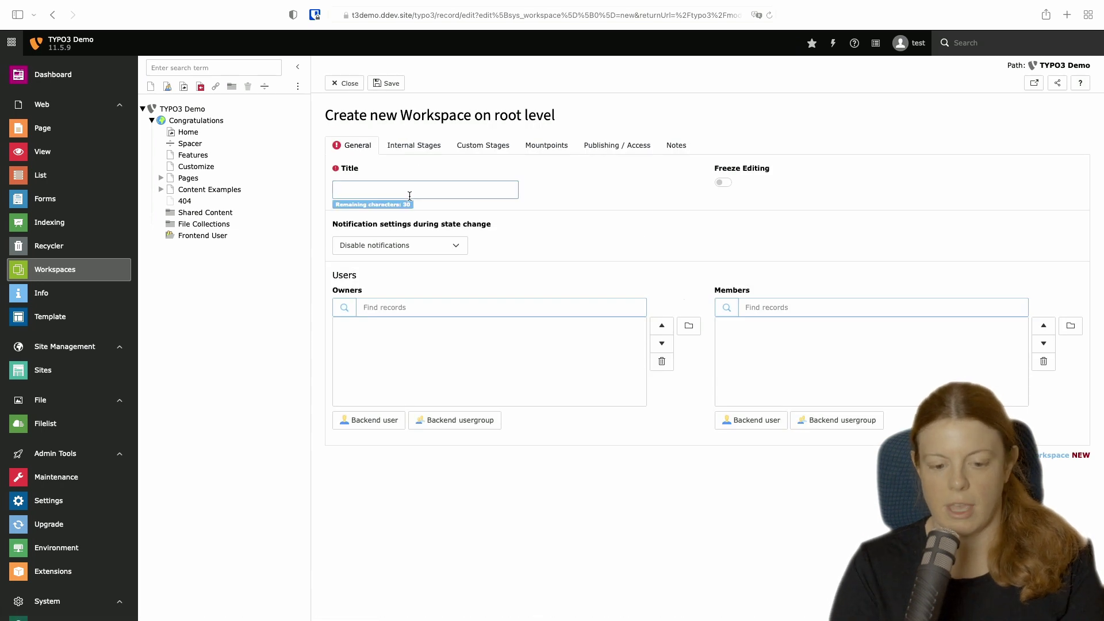
pyautogui.write('MySpace')
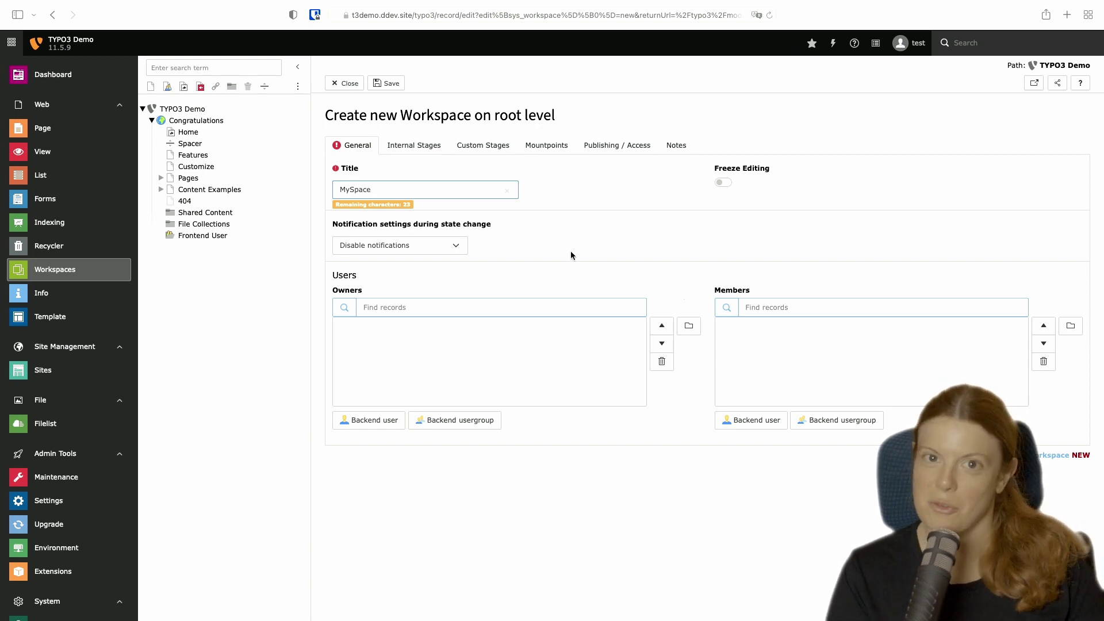
pyautogui.click(567, 237)
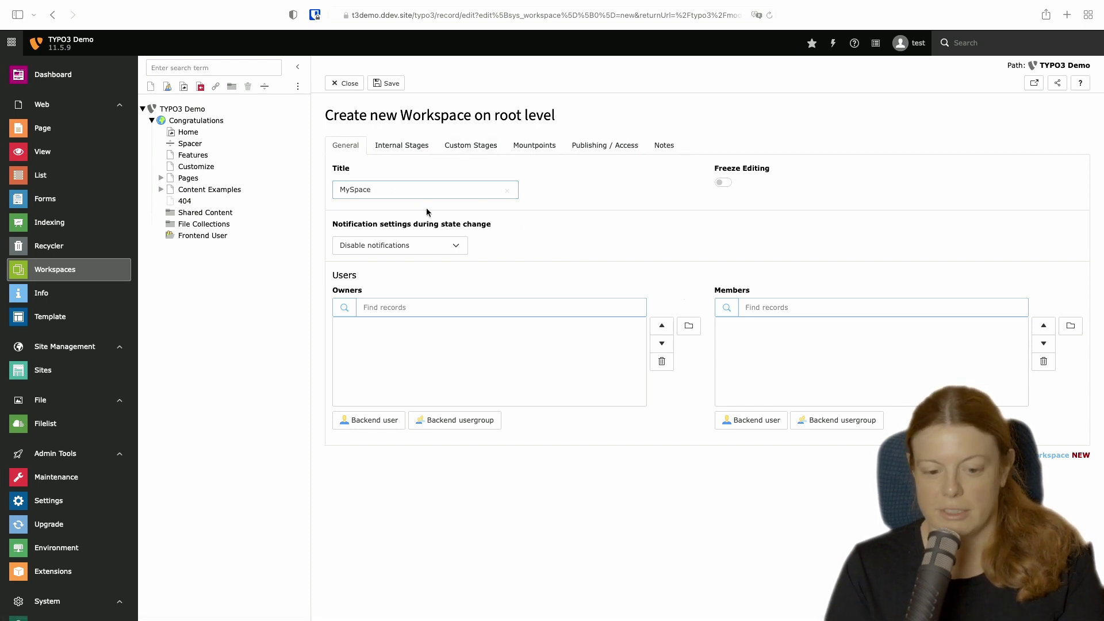
pyautogui.click(386, 83)
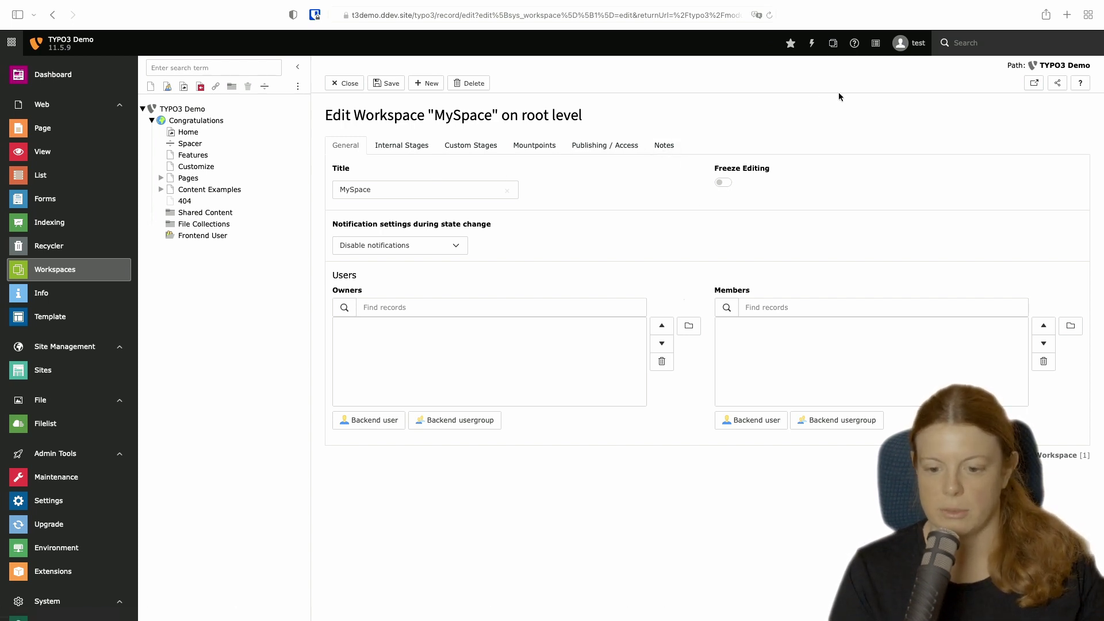
# Switch into the MySpace workspace and open the Customize page layout
pyautogui.click(833, 44)
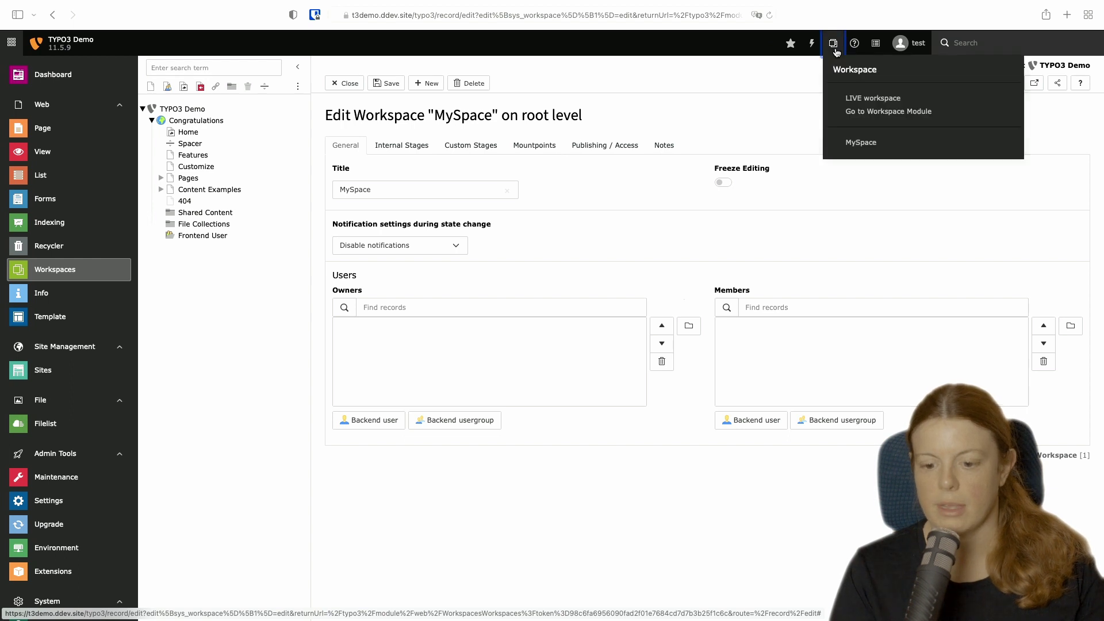
pyautogui.click(864, 143)
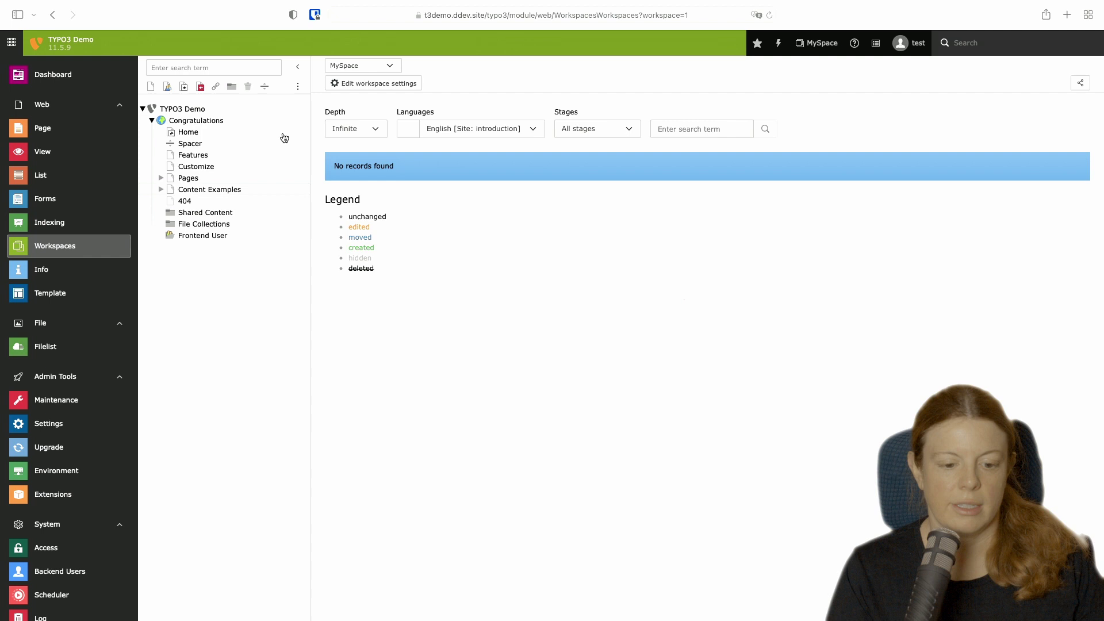
pyautogui.click(201, 167)
pyautogui.click(112, 136)
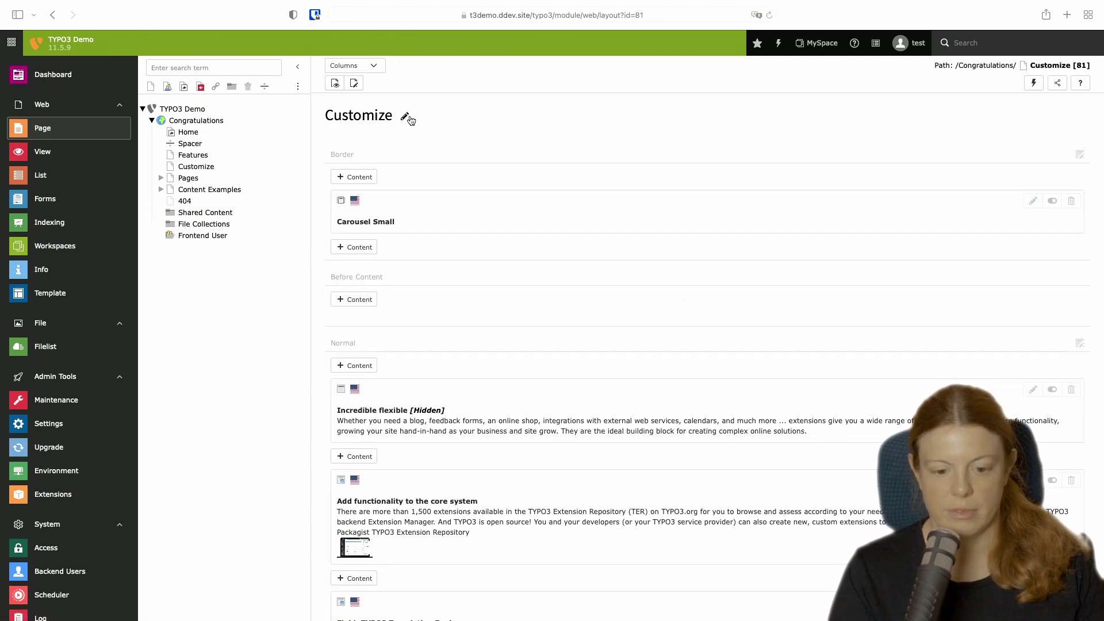
# Retitle the page 'Customize123' and edit the 'Add functionality to the core system' element
pyautogui.click(406, 118)
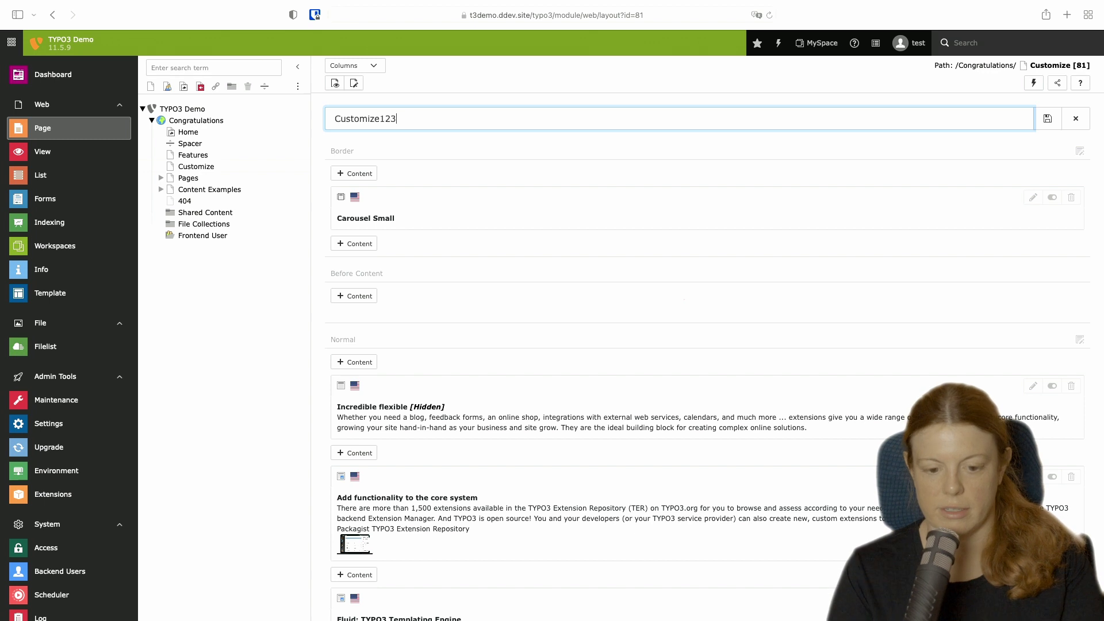
pyautogui.press('Return')
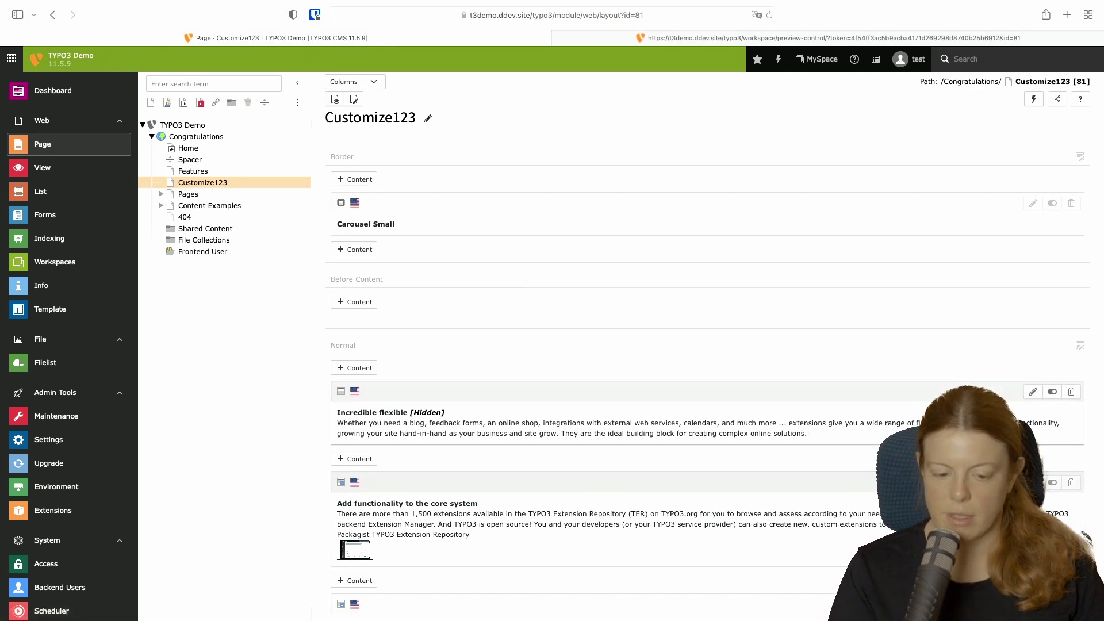
pyautogui.click(406, 504)
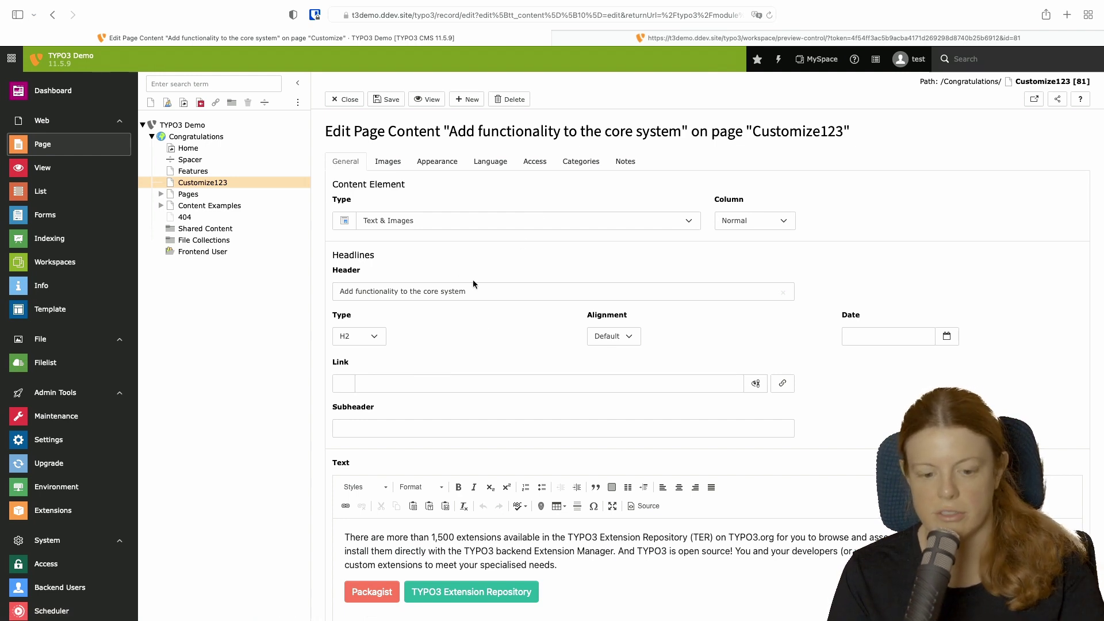
# Delete the word 'core' from the element's header
pyautogui.click(482, 298)
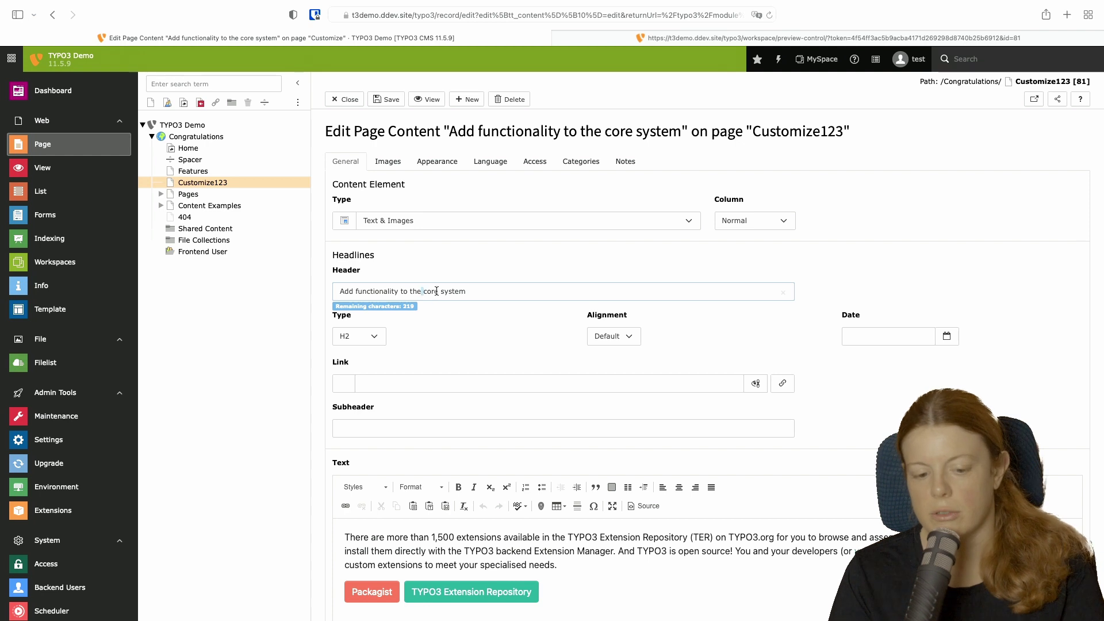
pyautogui.doubleClick(434, 291)
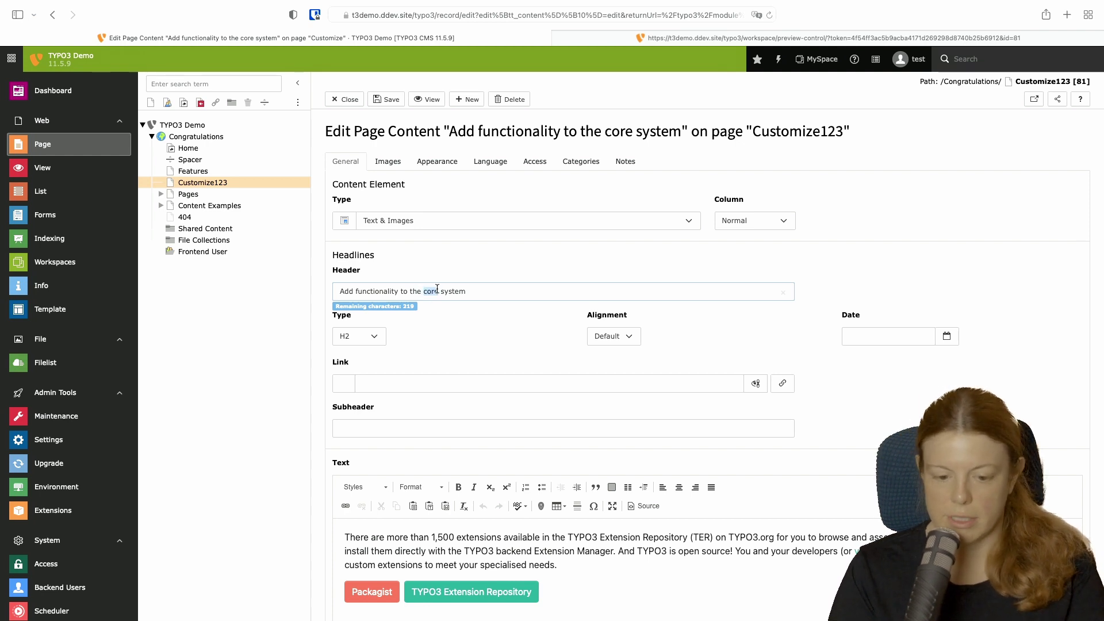
pyautogui.press('BackSpace')
pyautogui.scroll(-3, 400, 307)
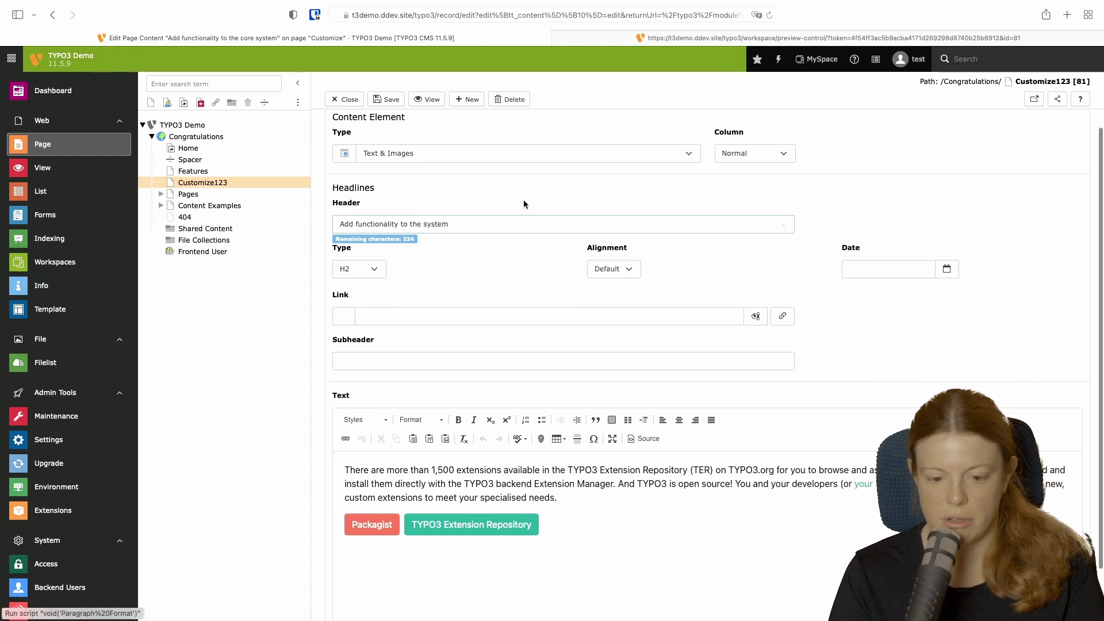
pyautogui.scroll(3, 522, 204)
# Replace the extensionmanager.png image with typo3_9_5_lts_release.jpg, then save and close the element
pyautogui.click(405, 160)
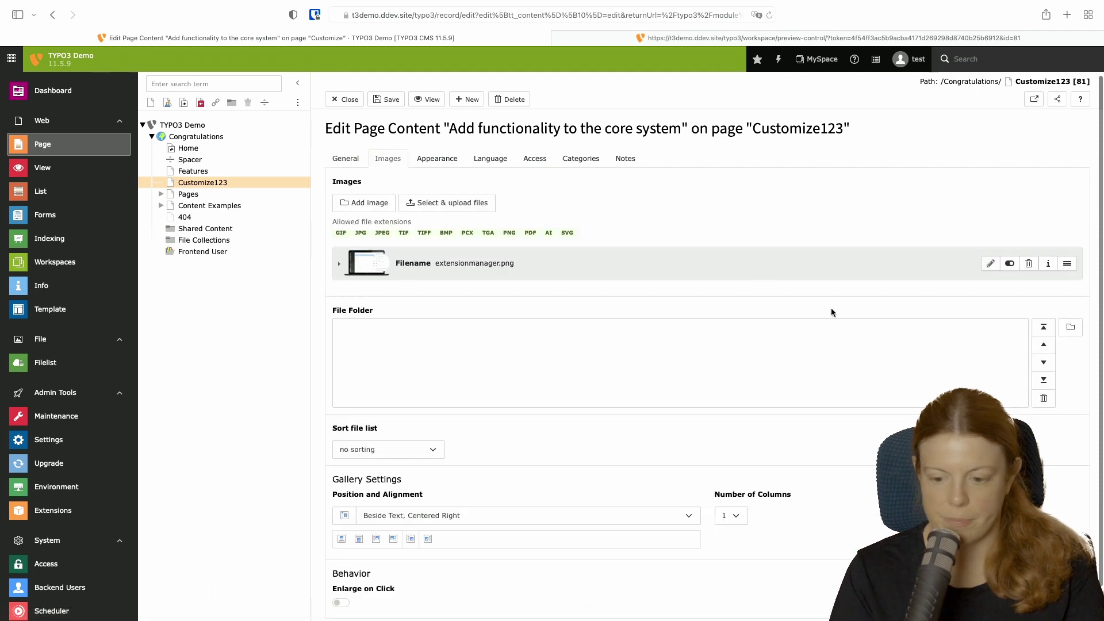
pyautogui.click(1029, 263)
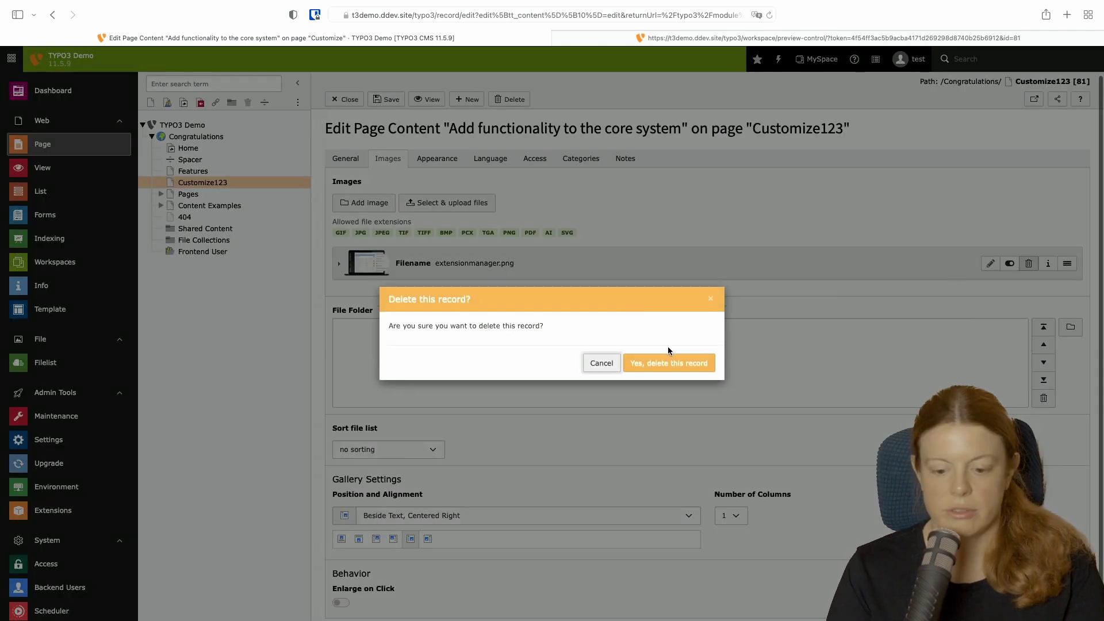
pyautogui.click(684, 359)
pyautogui.click(364, 203)
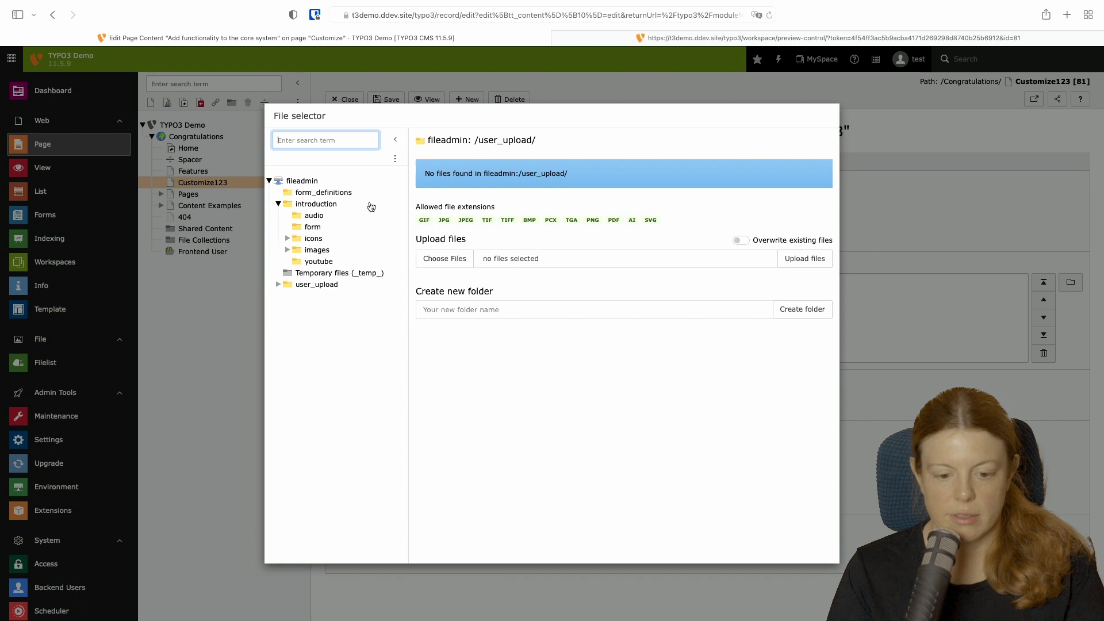
pyautogui.click(318, 251)
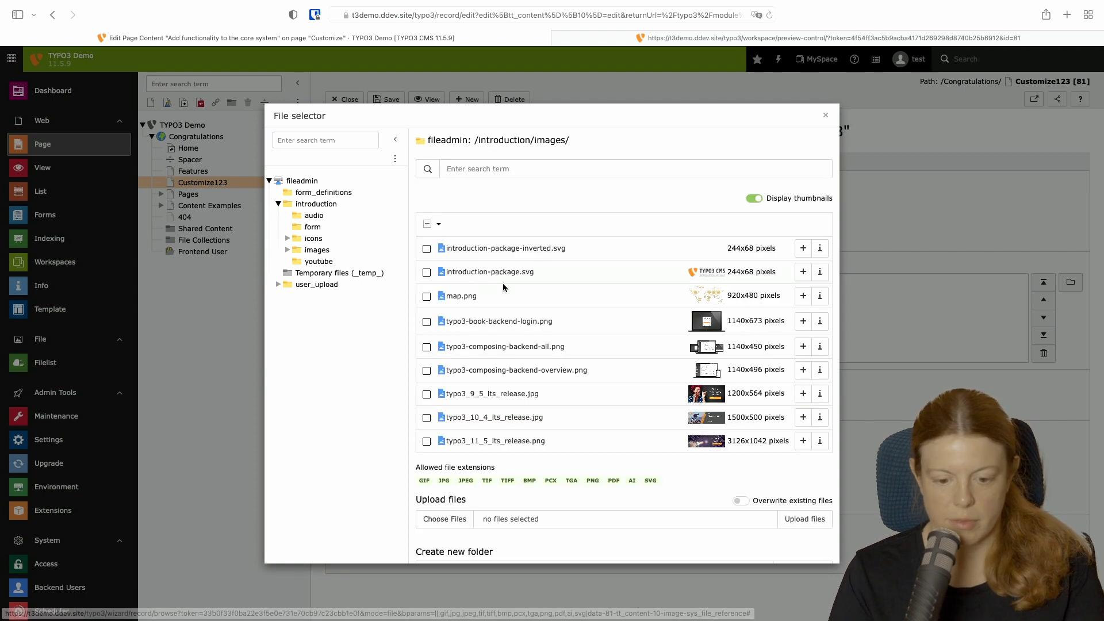
pyautogui.click(510, 395)
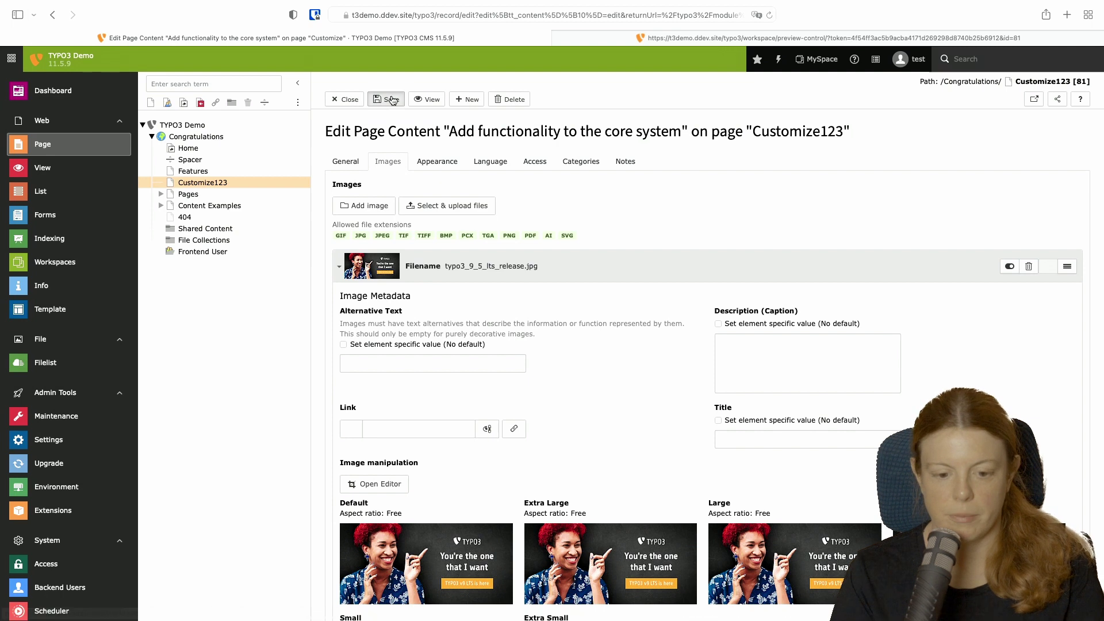
pyautogui.click(391, 100)
pyautogui.click(346, 103)
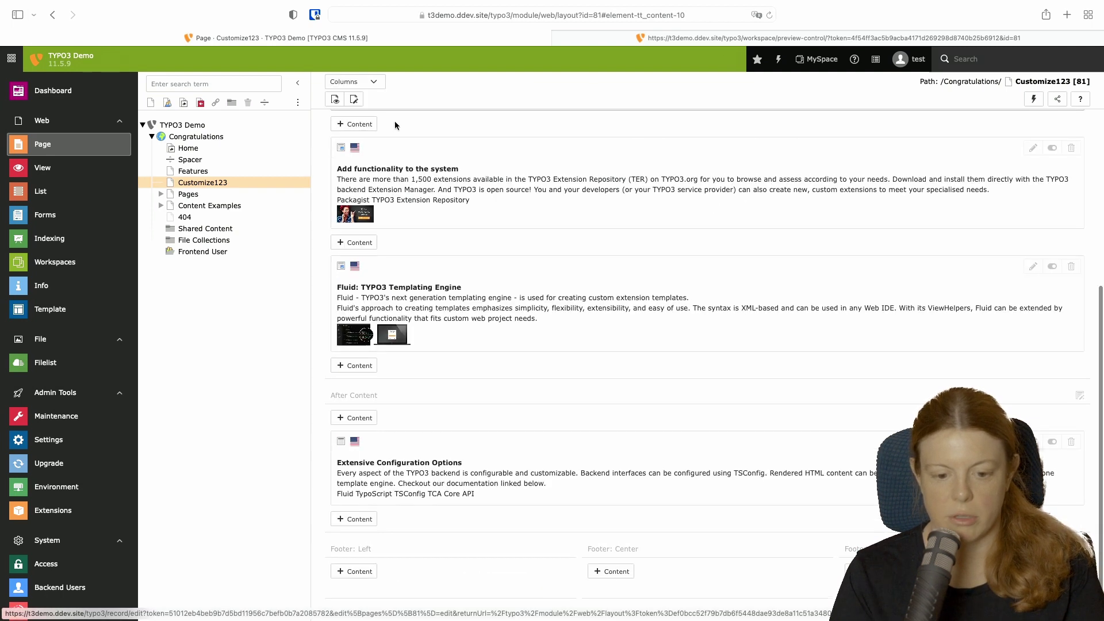
# Flush the frontend caches and view the page in the workspace preview
pyautogui.click(779, 59)
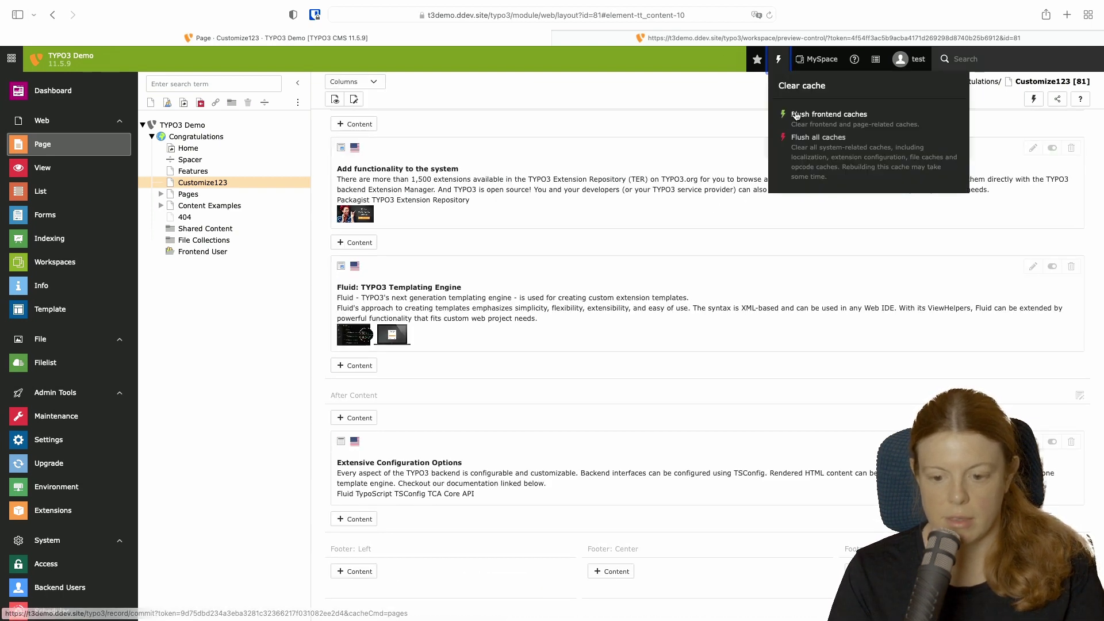
pyautogui.click(794, 111)
pyautogui.click(335, 99)
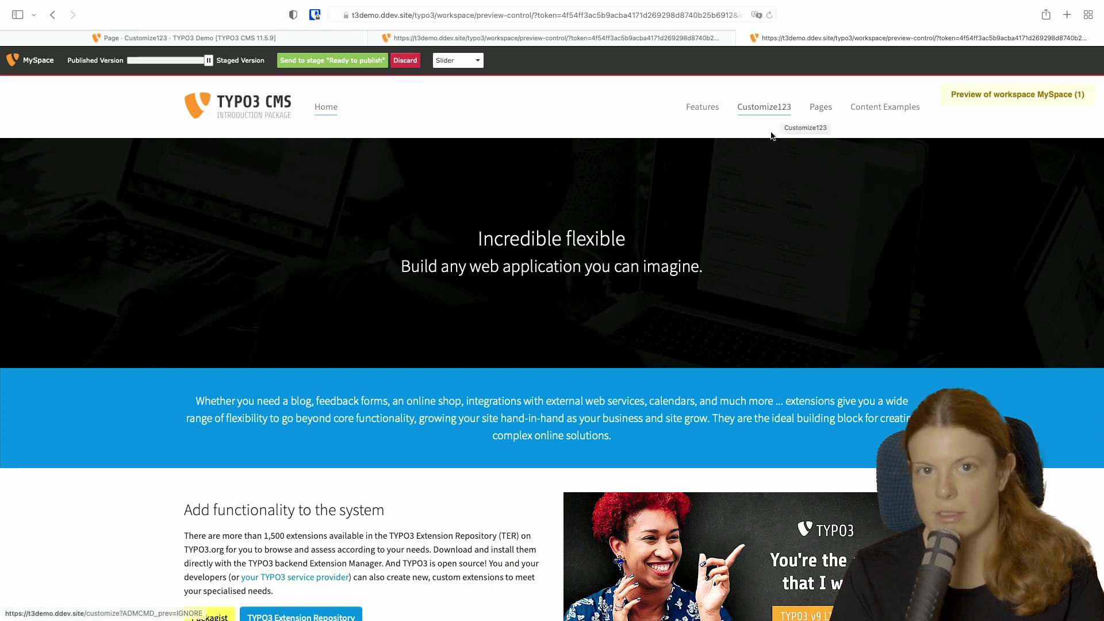
# Scroll through the Customize123 workspace preview, then return to its backend page layout
pyautogui.scroll(-5, 739, 251)
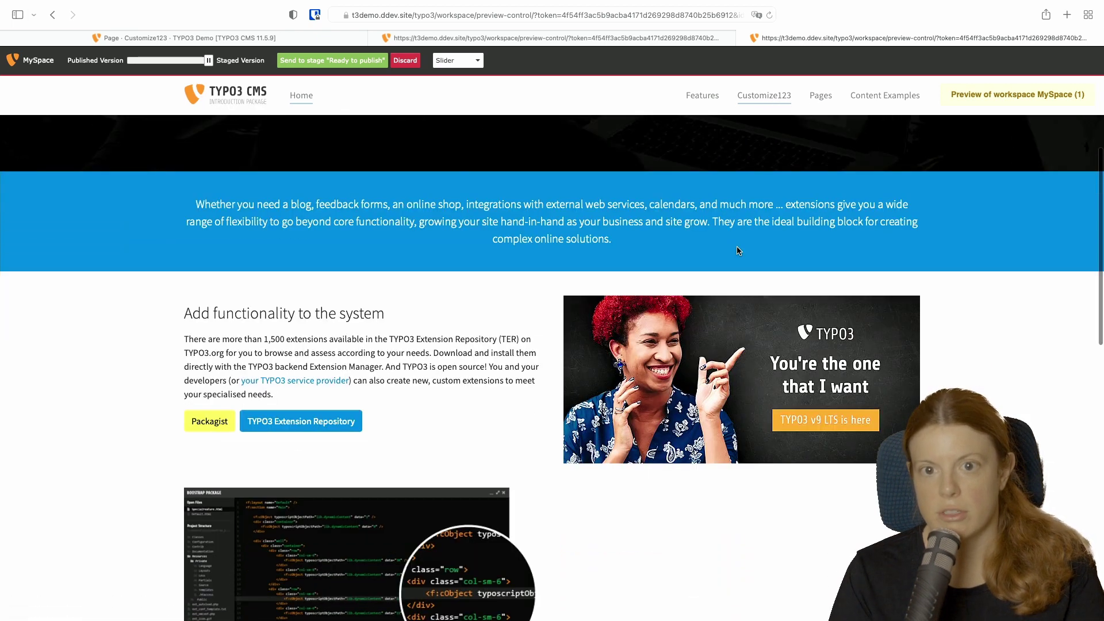
pyautogui.scroll(1, 737, 249)
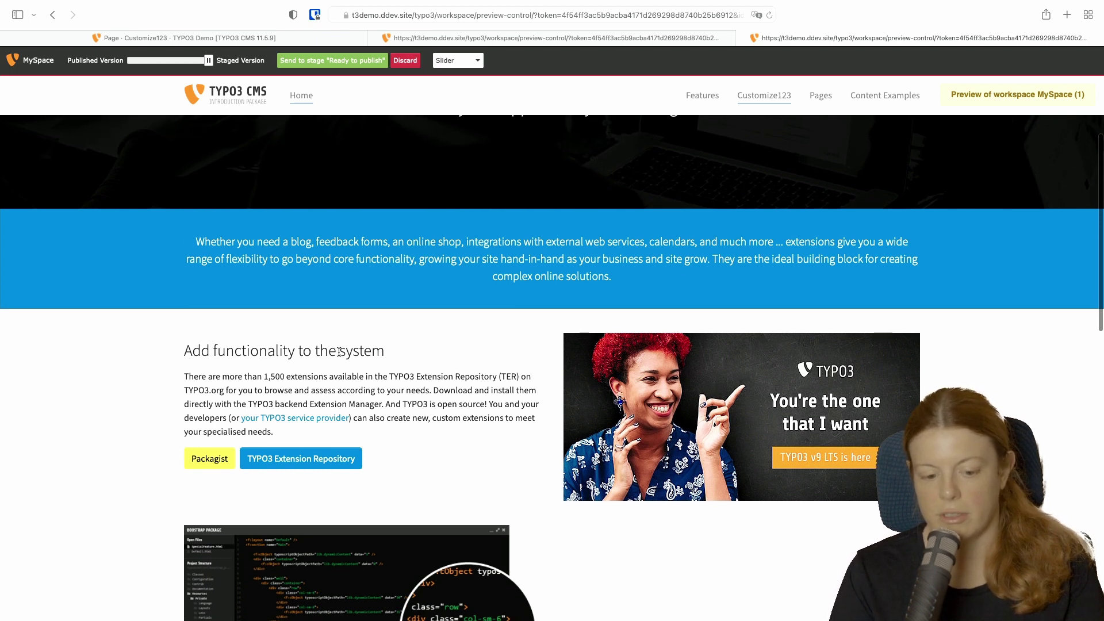
pyautogui.click(306, 35)
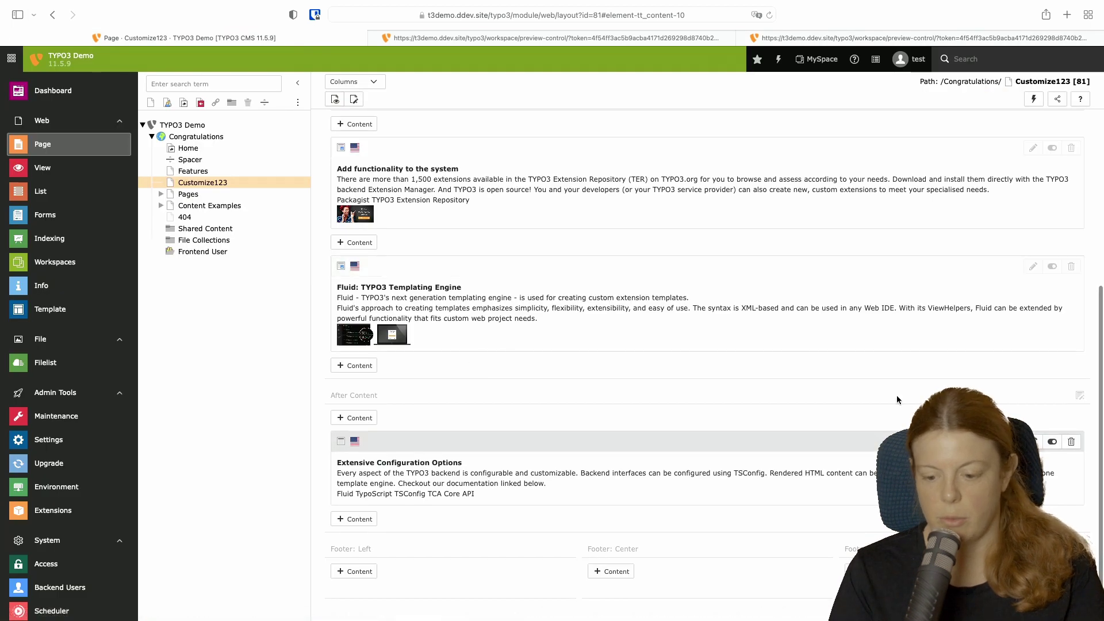
# Hide and delete the Extensive Configuration Options element, confirming the deletion
pyautogui.click(1052, 441)
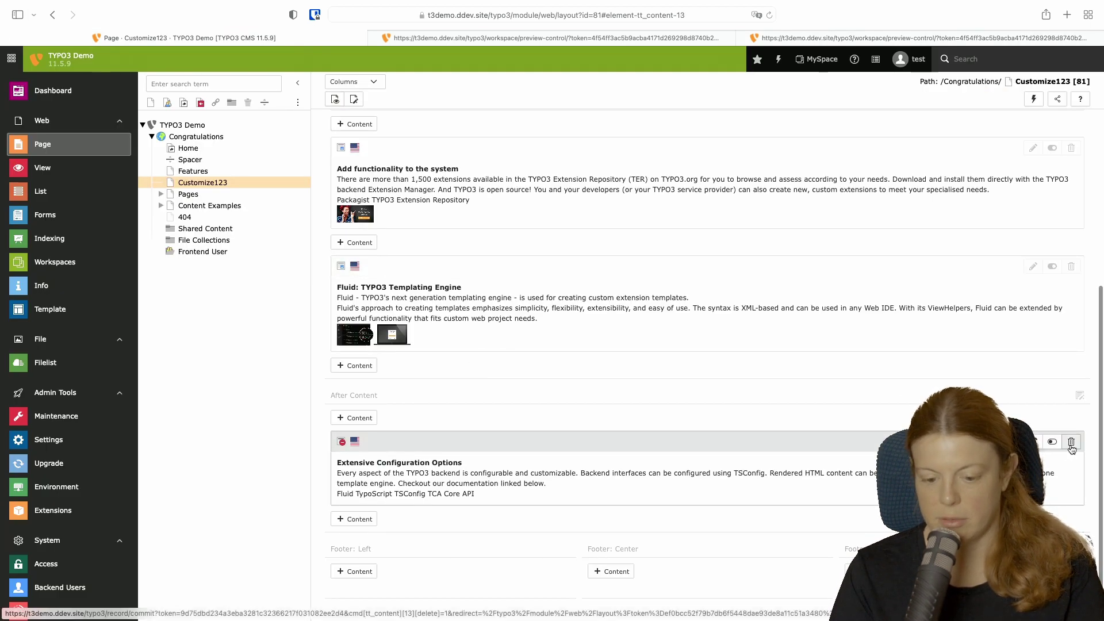
pyautogui.click(1071, 442)
pyautogui.click(702, 363)
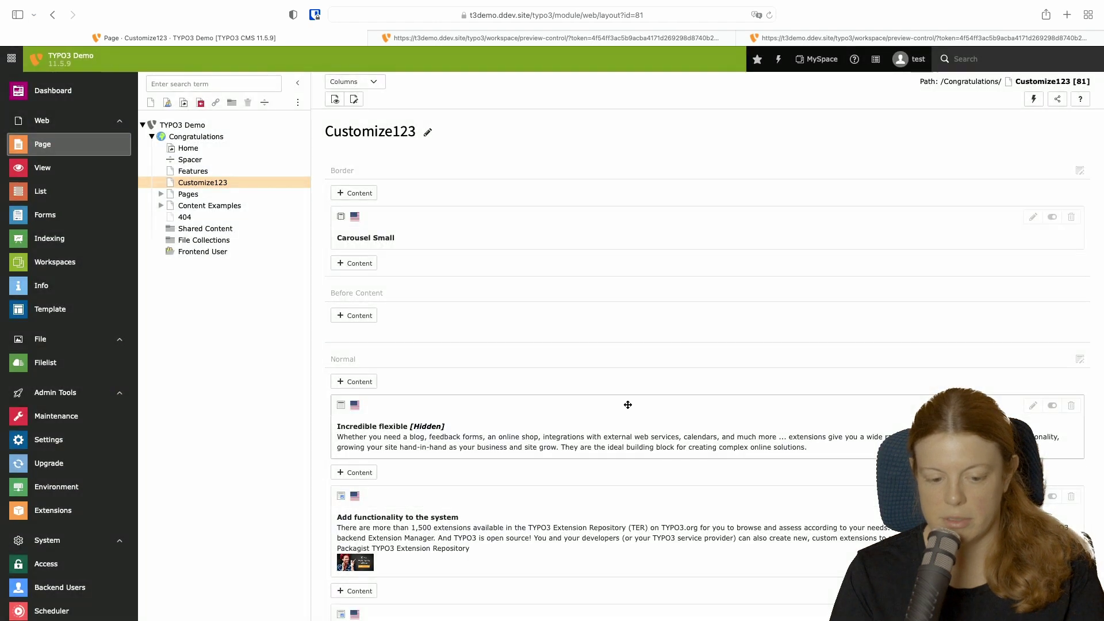
pyautogui.scroll(-5, 570, 435)
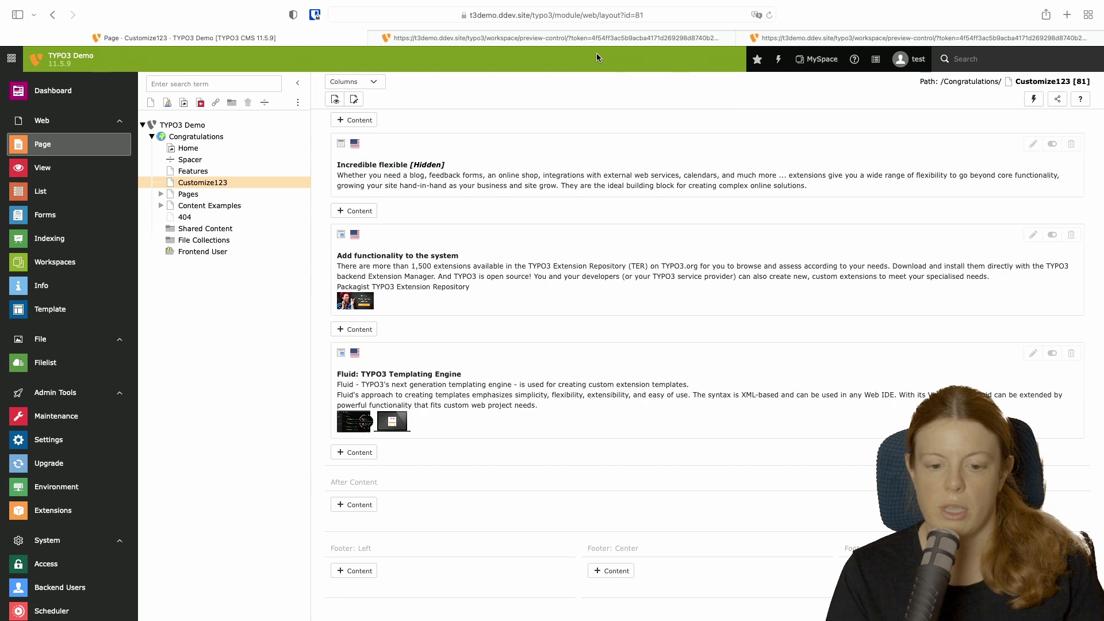
# View published and staged Customize123 side by side in Vertical mode, then return to the backend
pyautogui.click(811, 34)
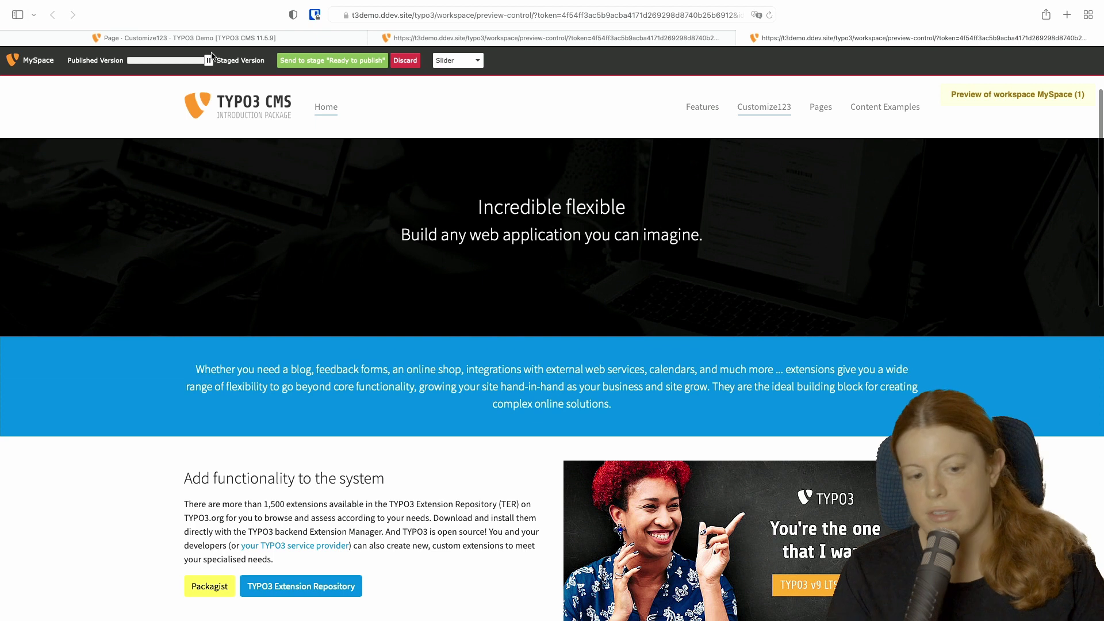
pyautogui.moveTo(208, 61)
pyautogui.mouseDown()
pyautogui.moveTo(104, 70)
pyautogui.moveTo(172, 63)
pyautogui.moveTo(256, 78)
pyautogui.moveTo(128, 61)
pyautogui.moveTo(223, 70)
pyautogui.mouseUp()
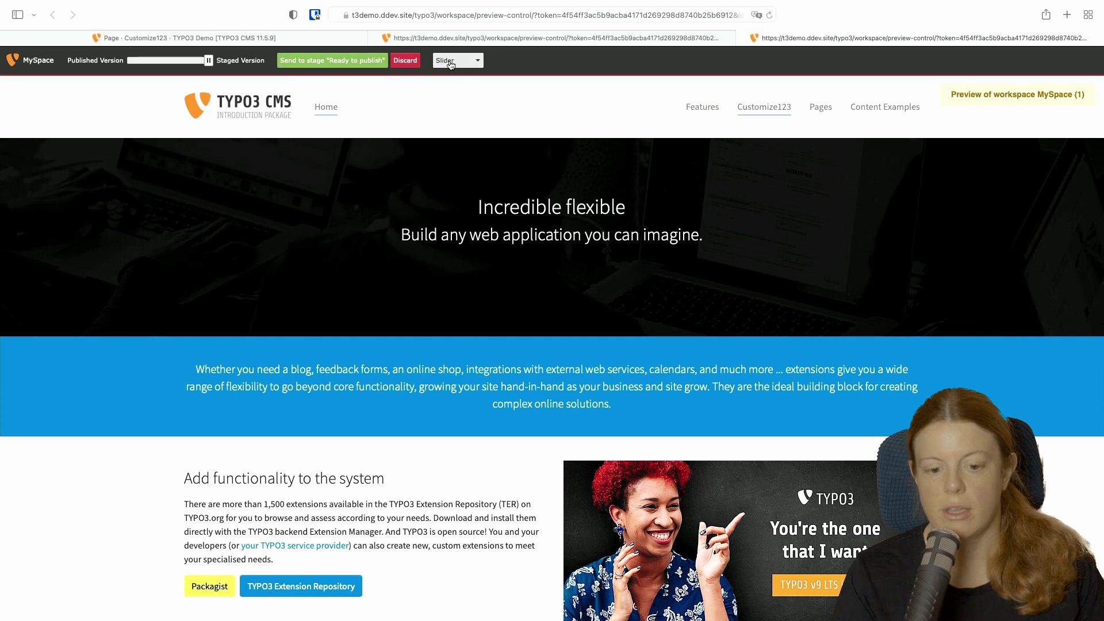
pyautogui.click(469, 61)
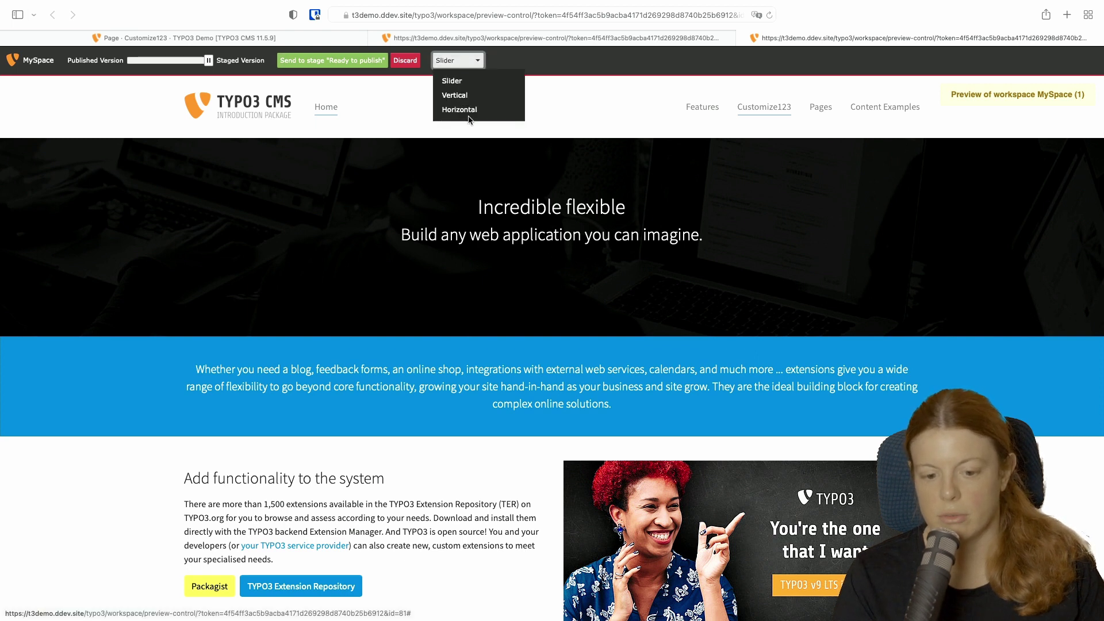
pyautogui.click(472, 95)
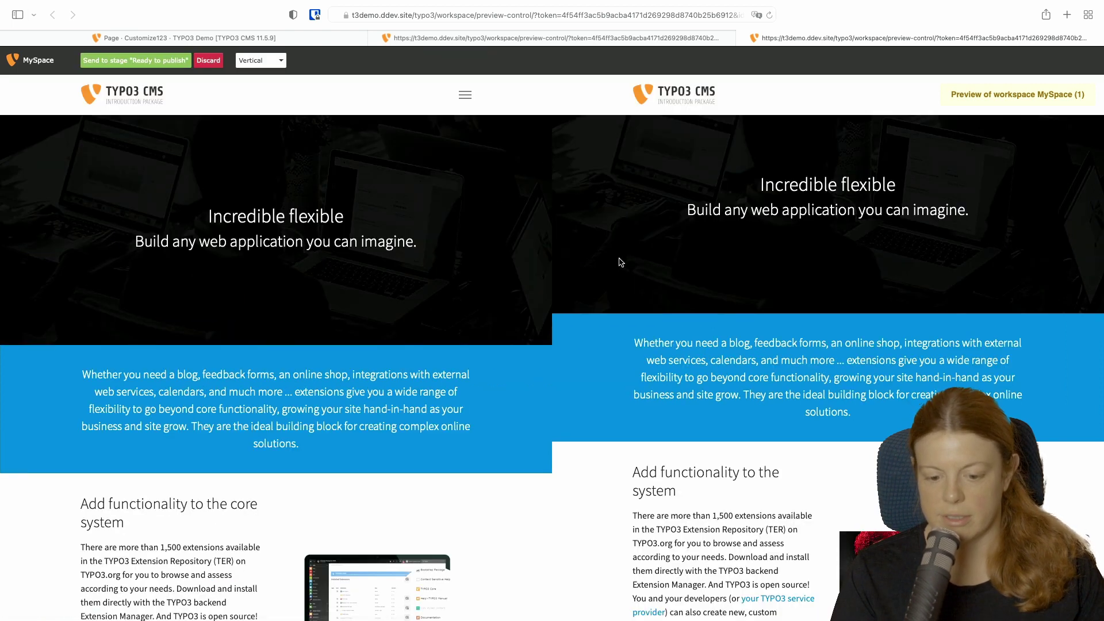
pyautogui.scroll(-3, 722, 317)
pyautogui.scroll(-3, 452, 362)
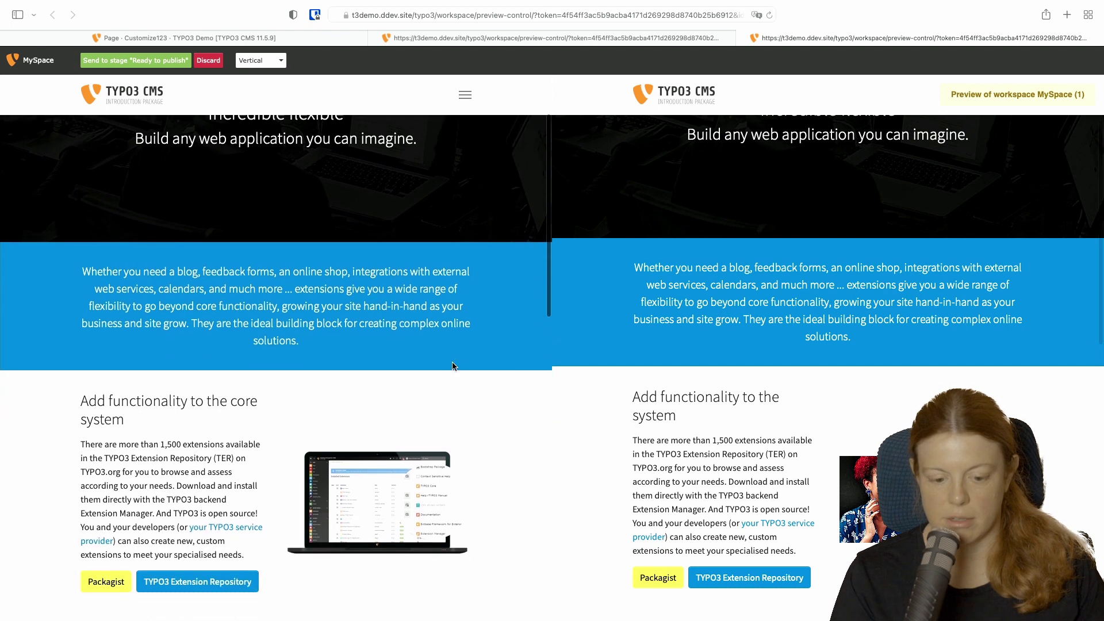
pyautogui.scroll(1, 460, 367)
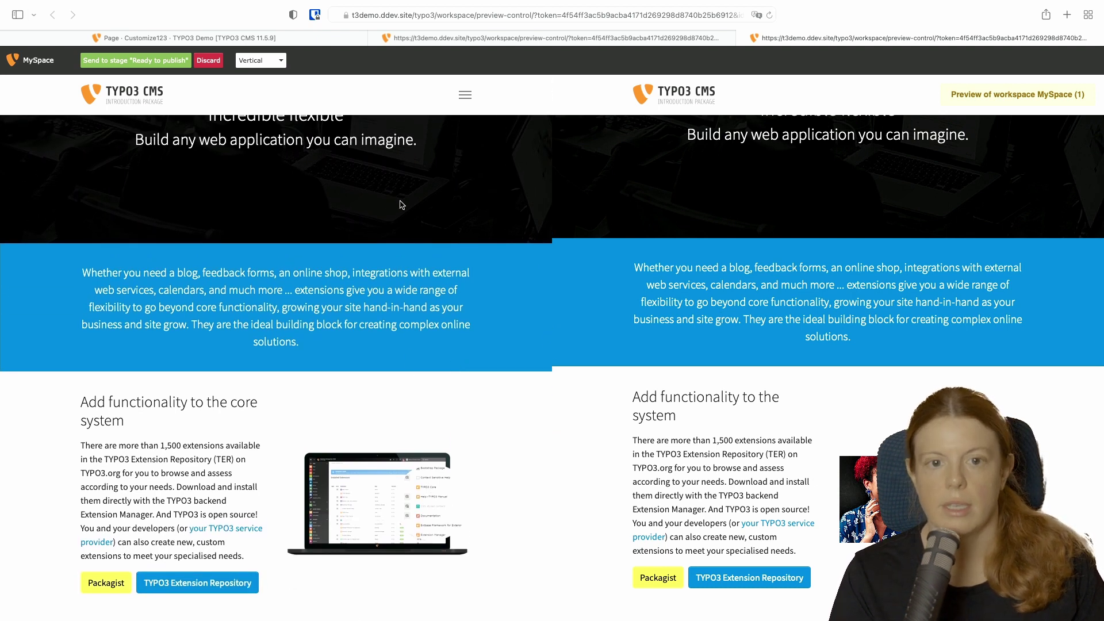
pyautogui.click(305, 38)
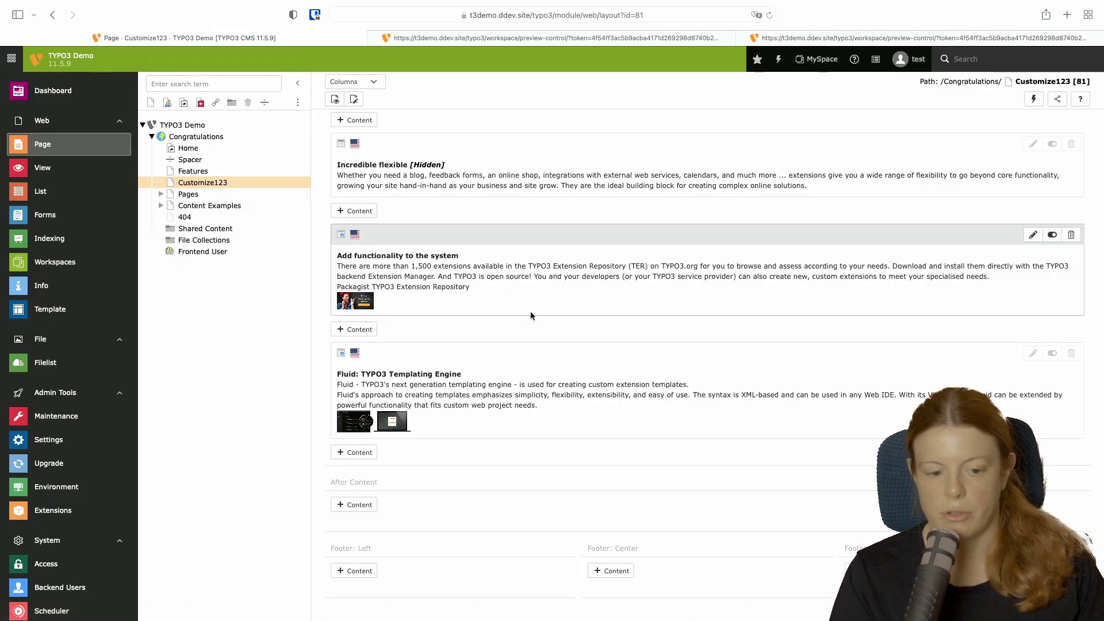
# Open the Workspaces module to list the MySpace workspace's pending changes
pyautogui.click(90, 262)
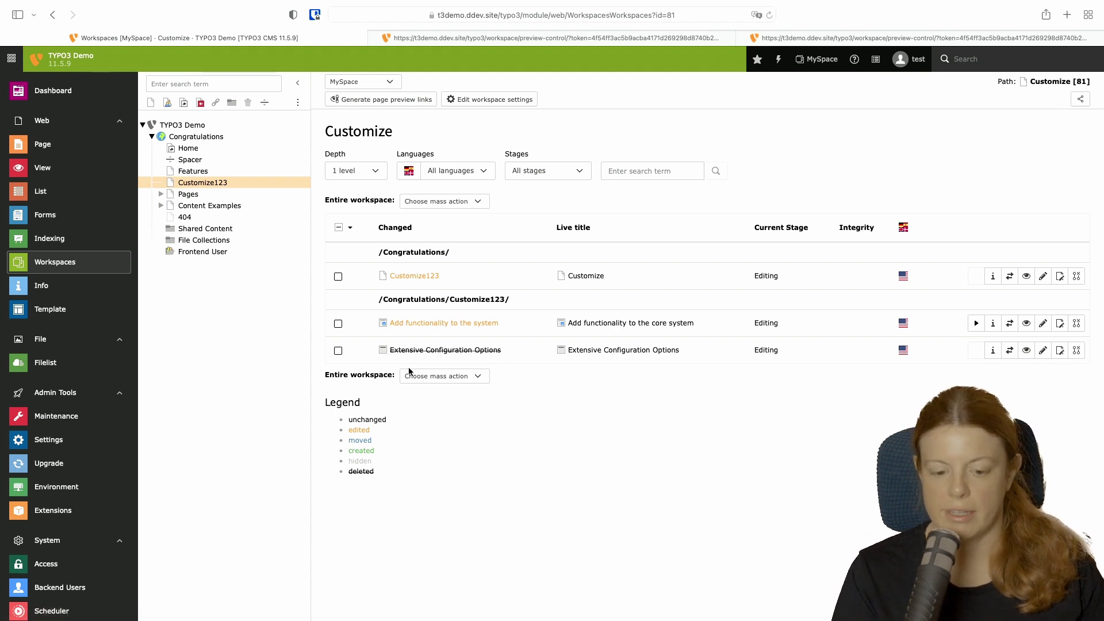
# Check all three changed records and bring up the staging action choices
pyautogui.click(451, 381)
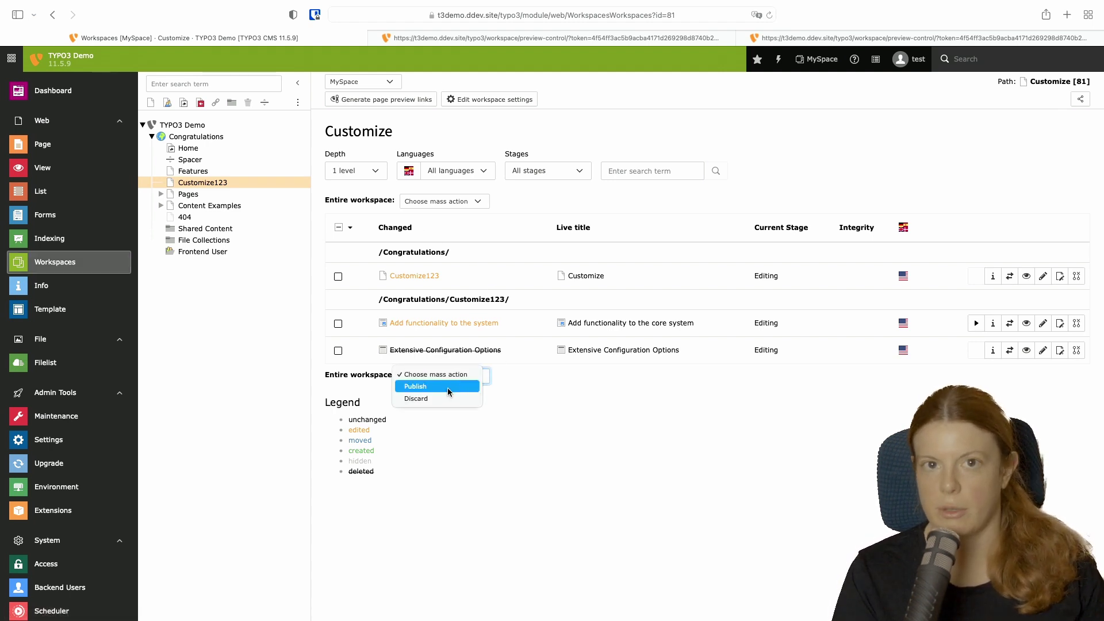
pyautogui.click(595, 388)
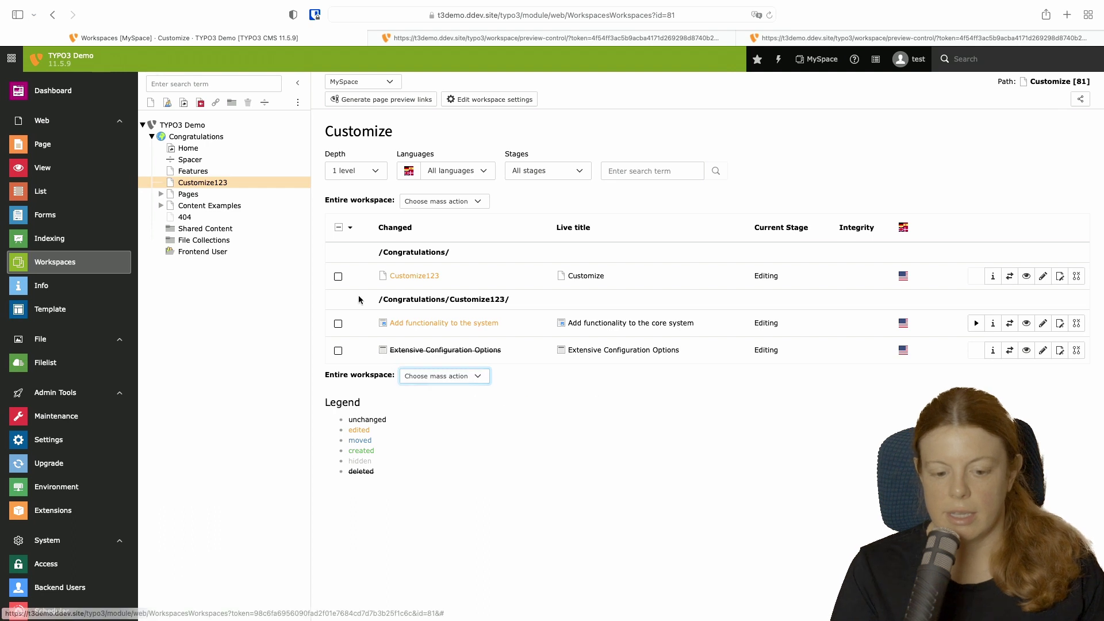
pyautogui.click(349, 228)
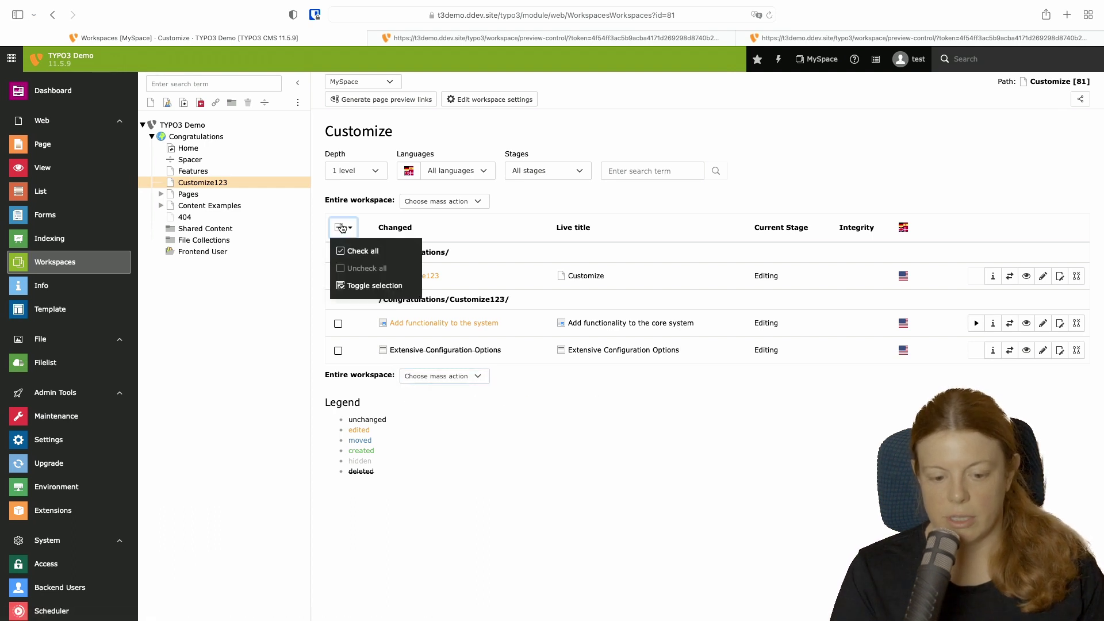
pyautogui.click(350, 251)
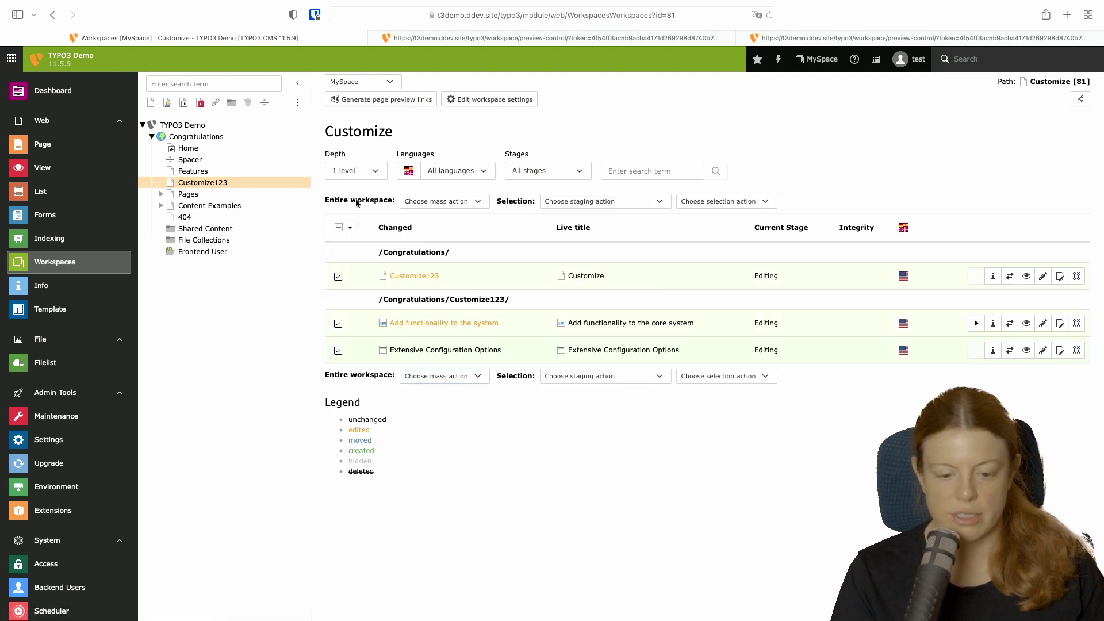
pyautogui.click(634, 381)
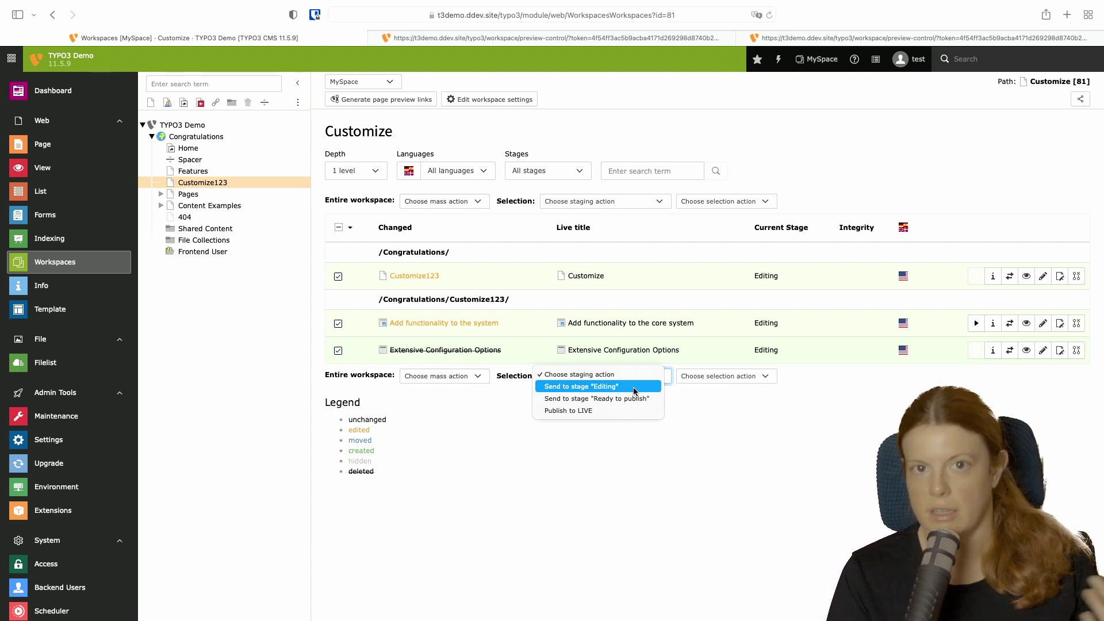
# Publish the three MySpace changes to LIVE with no extra recipients or comments
pyautogui.click(598, 411)
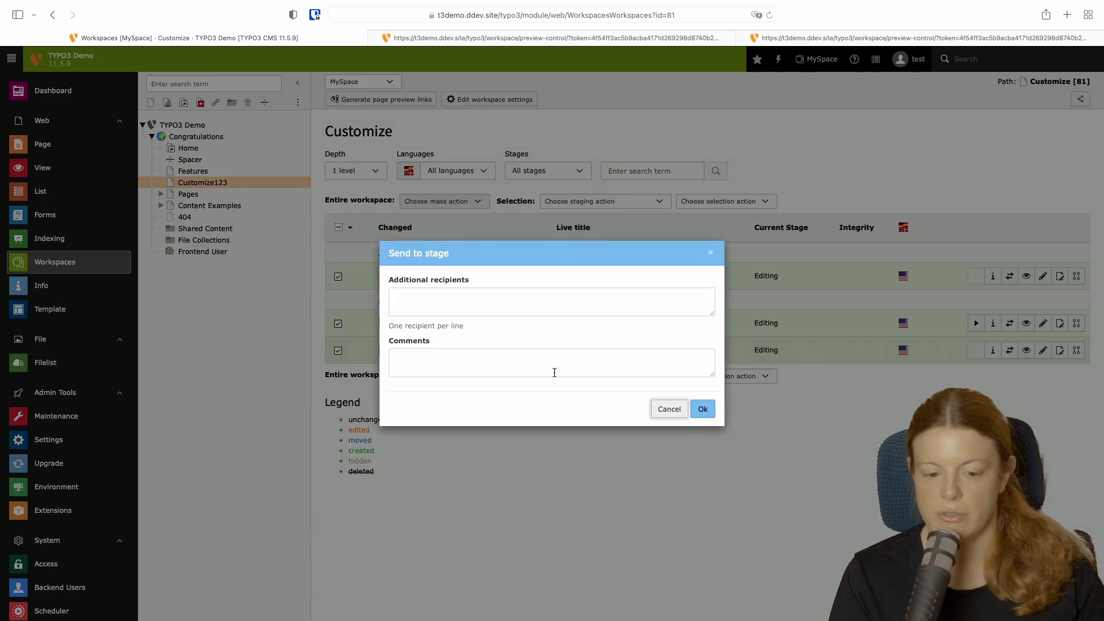
pyautogui.click(540, 297)
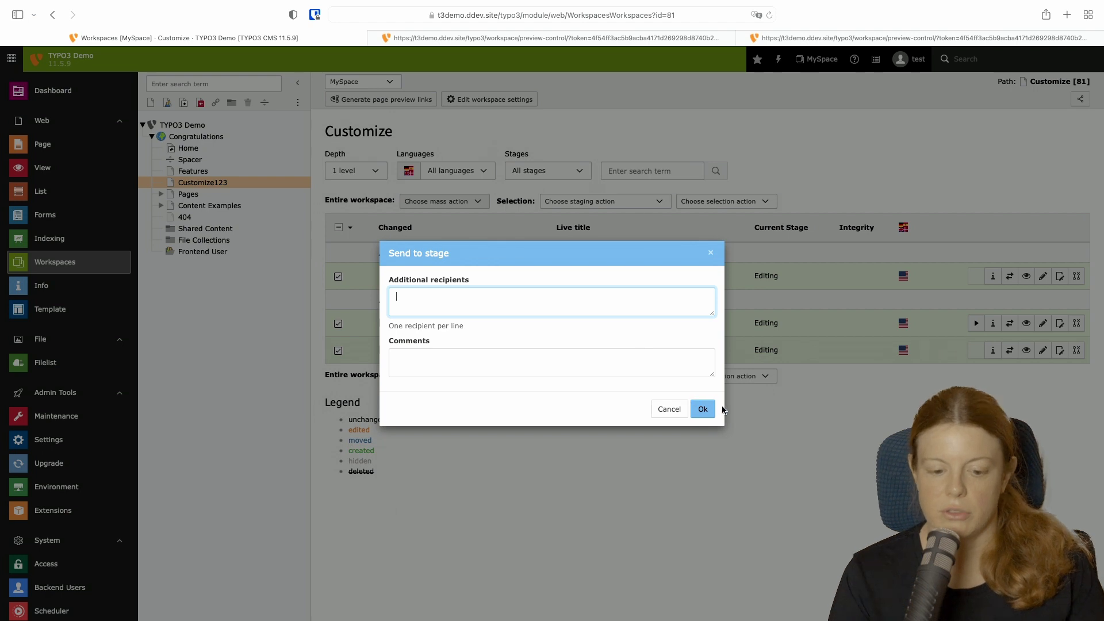
pyautogui.click(702, 408)
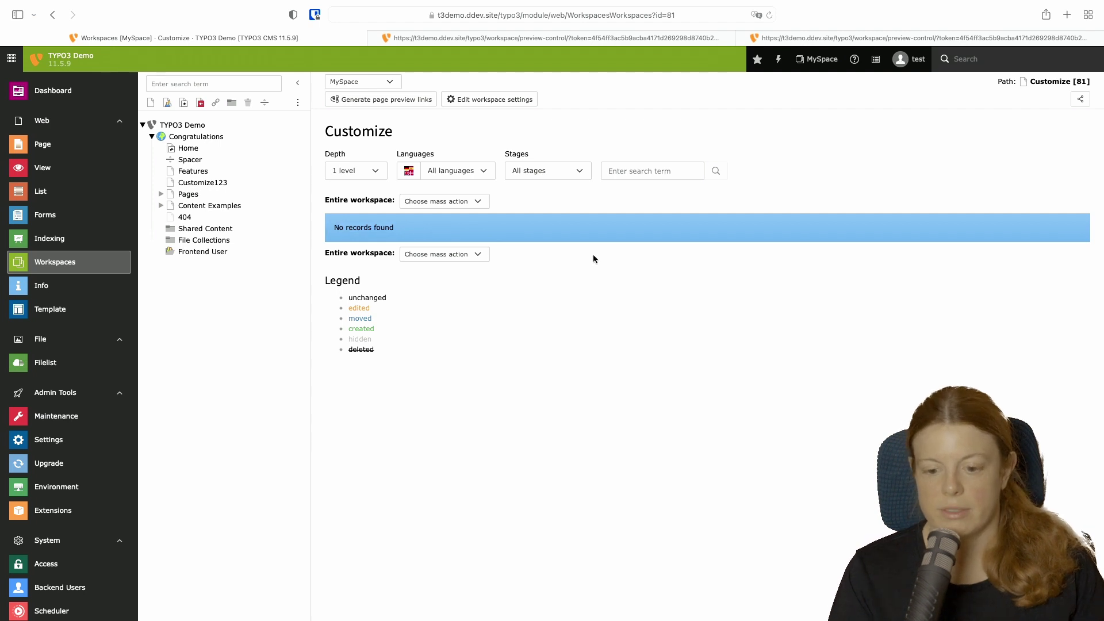
# Switch from MySpace to the LIVE workspace and show the Customize123 page layout
pyautogui.click(820, 59)
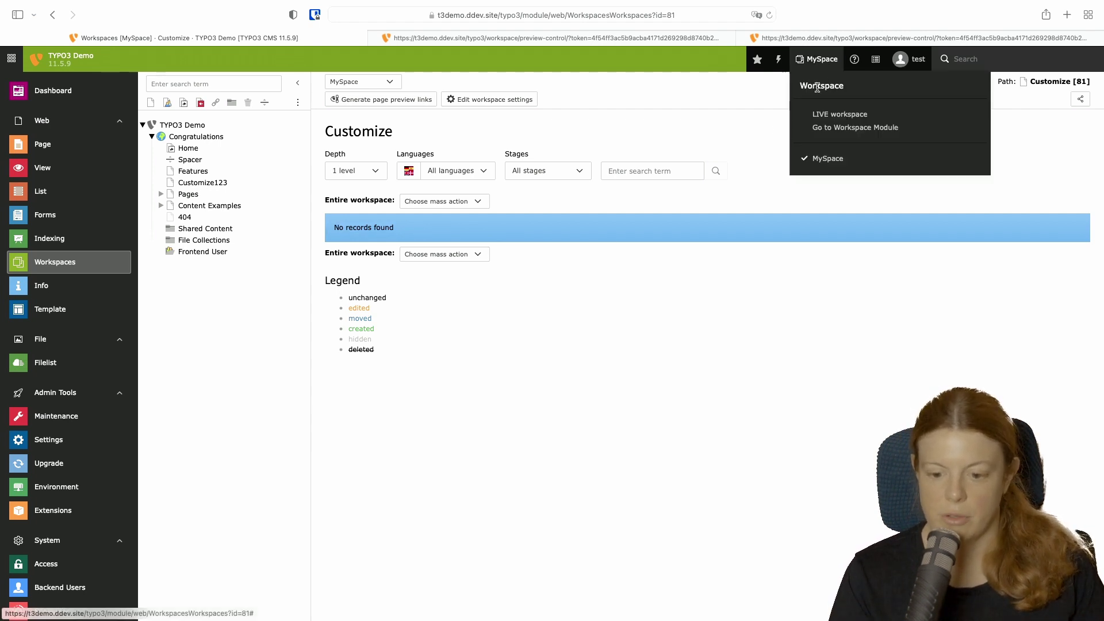
pyautogui.click(818, 115)
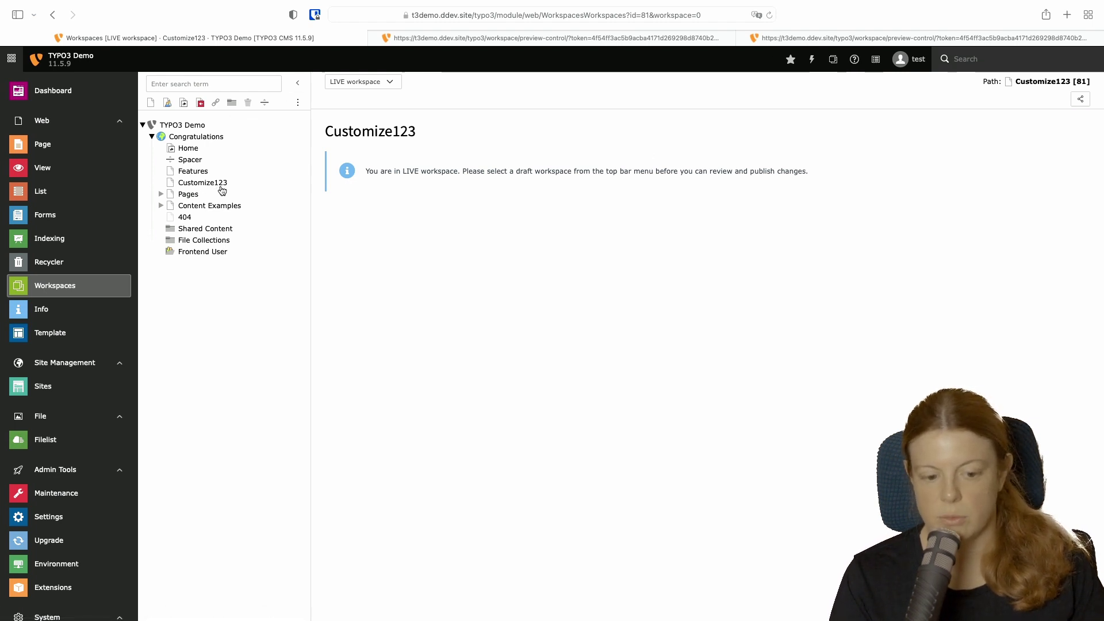
pyautogui.click(235, 184)
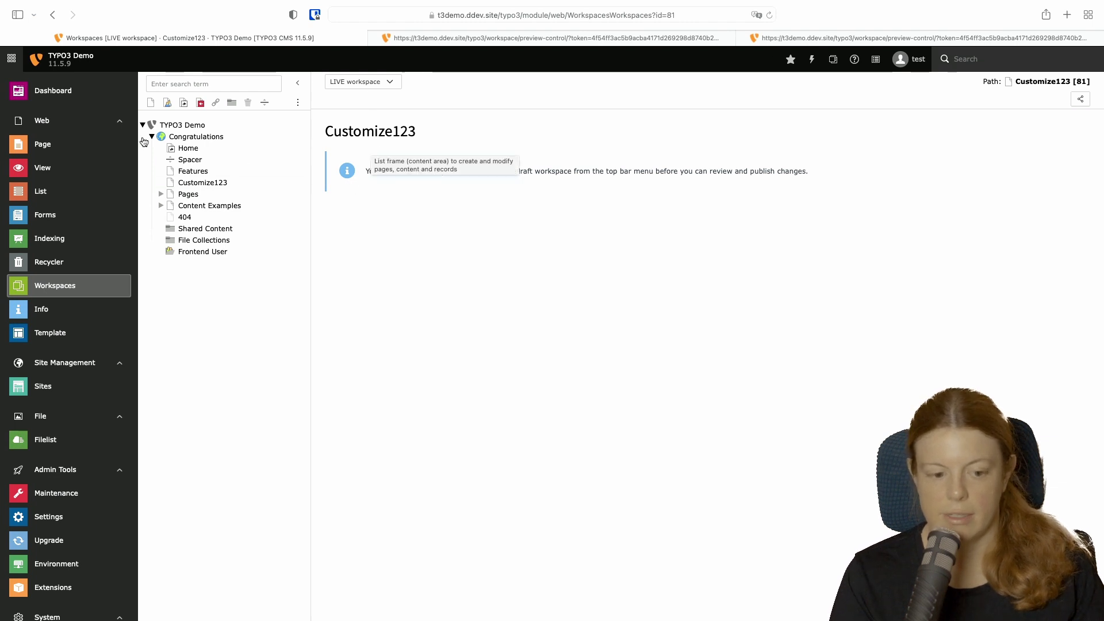
pyautogui.click(115, 151)
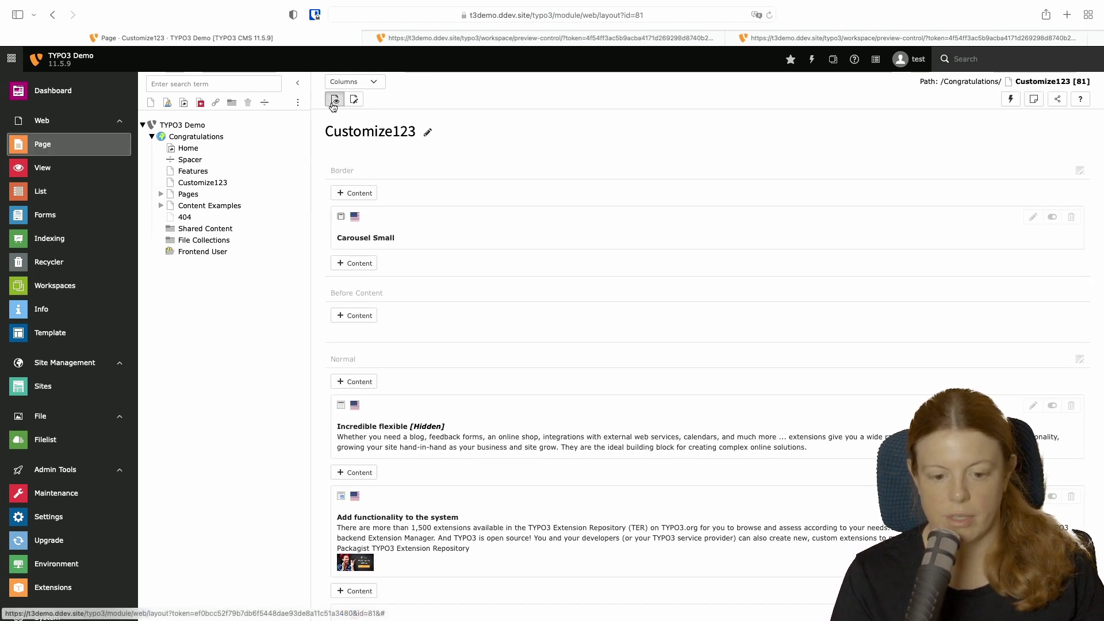
# View the Customize123 frontend page and scroll to the published 'Add functionality to the system' element
pyautogui.click(333, 101)
pyautogui.scroll(-3, 592, 186)
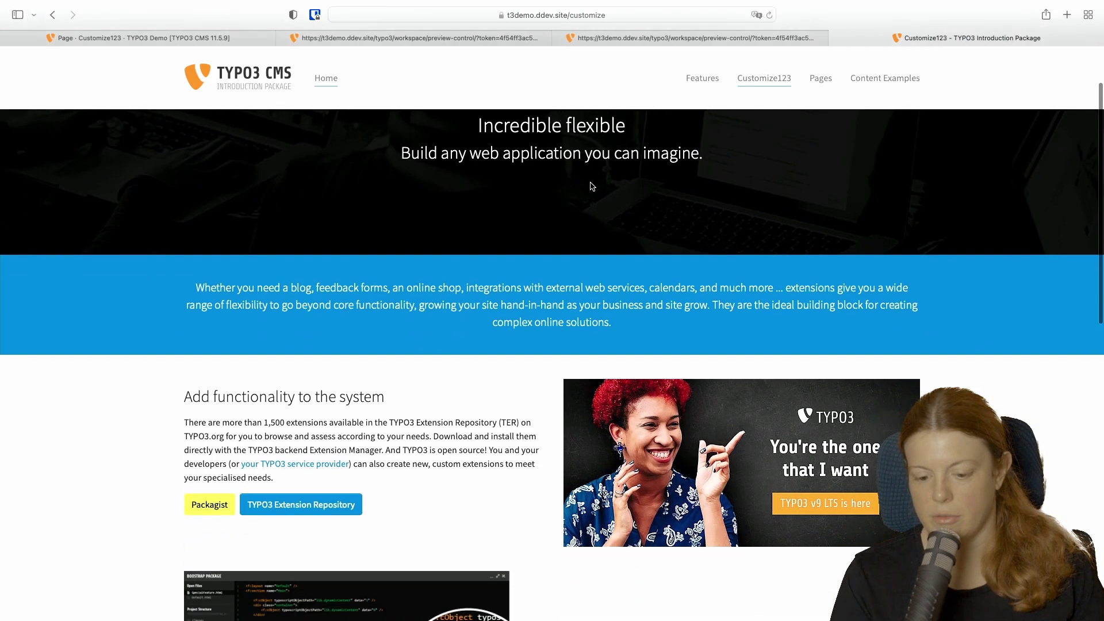